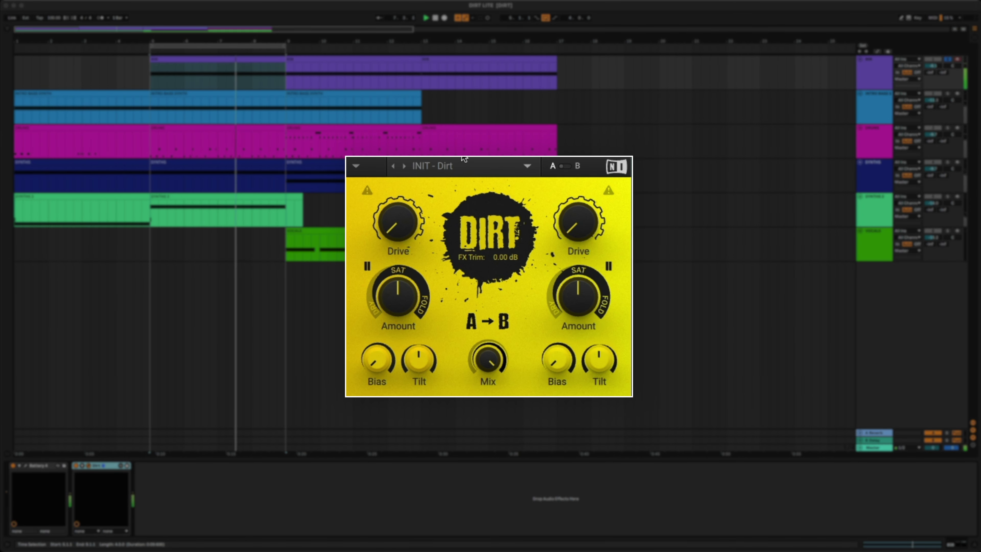
Audition the Dirt presets Rock Drive, Berlin Treblemaster, Present Day Blues and Full Metal Vermin during playback, then load Fat Crunch.
{"action": "left_click", "coordinate": [403, 166]}
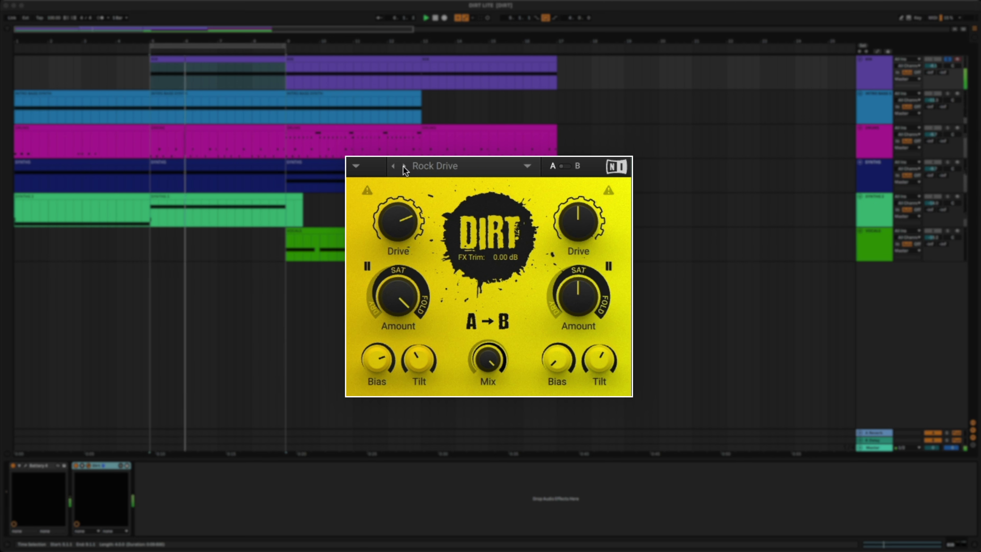
{"action": "left_click", "coordinate": [404, 166]}
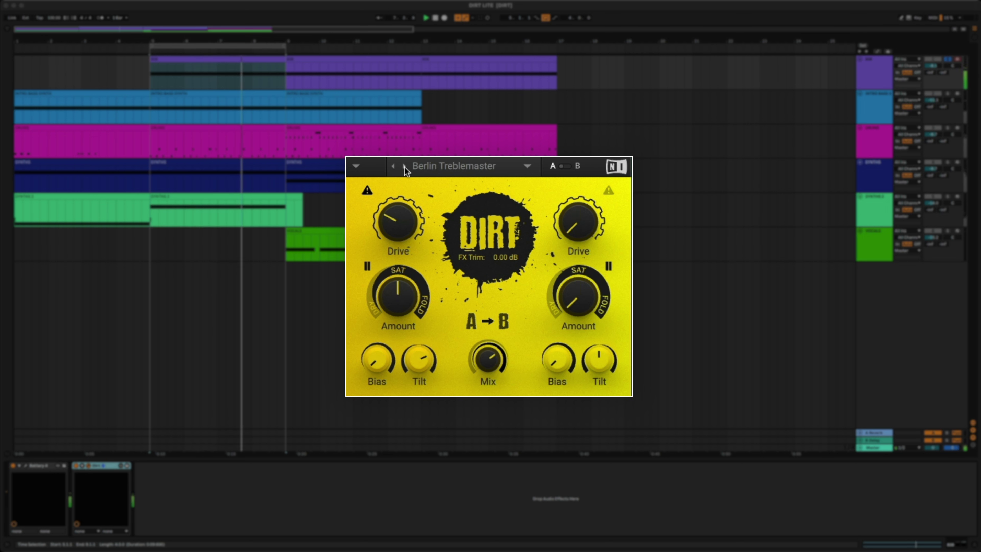
{"action": "left_click", "coordinate": [404, 167]}
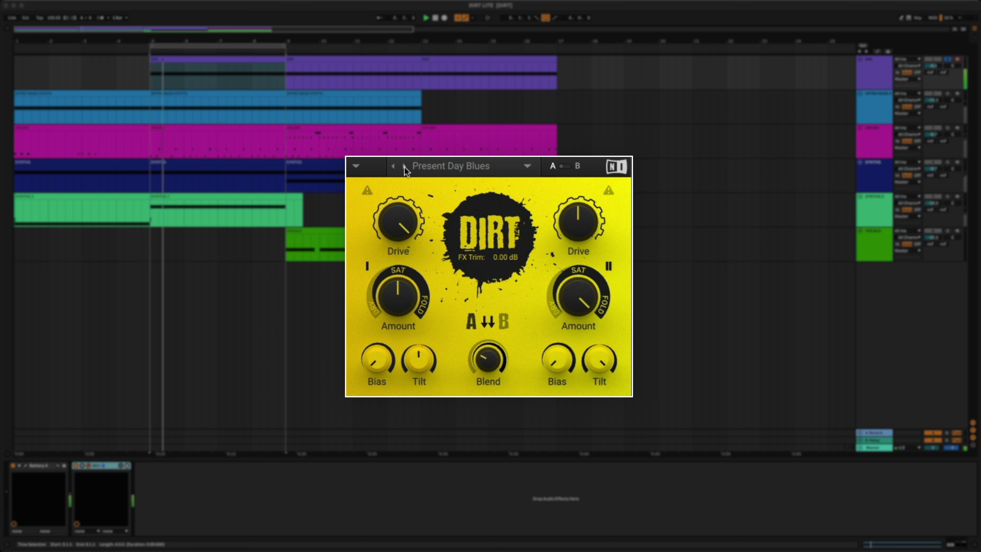
{"action": "left_click", "coordinate": [404, 167]}
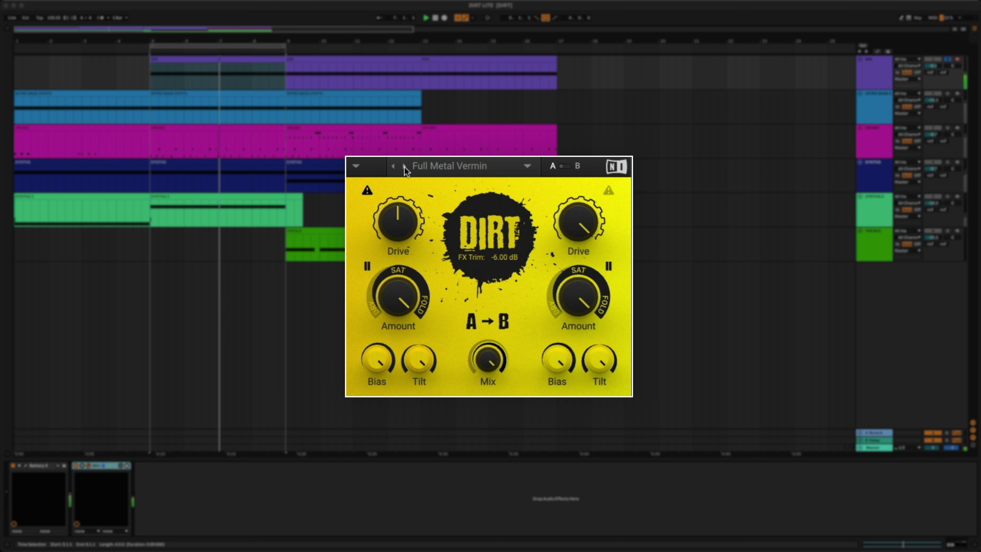
{"action": "left_click", "coordinate": [404, 168]}
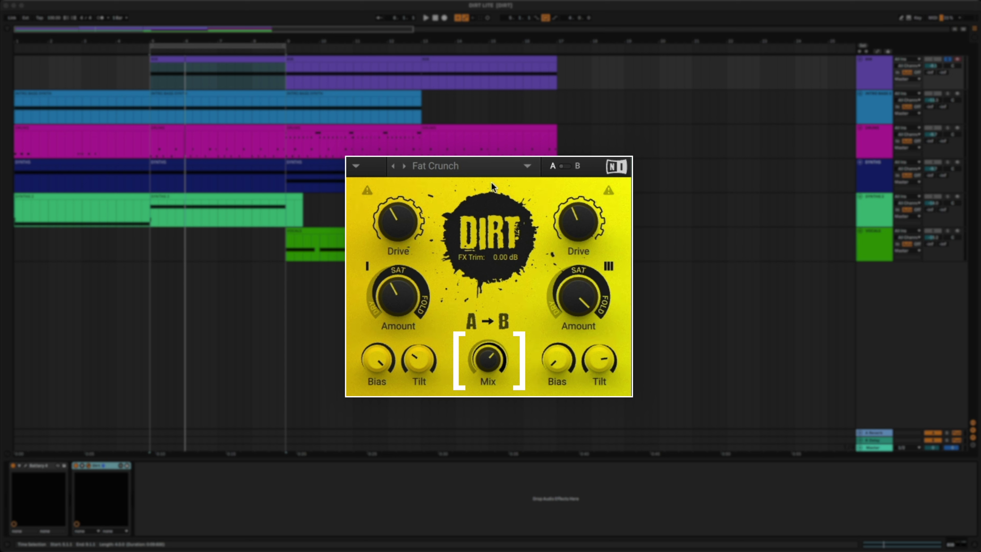
Play the loop and adjust the overall Mix of the Fat Crunch preset.
{"action": "key", "text": "space"}
{"action": "left_click_drag", "start_coordinate": [490, 350], "coordinate": [487, 326]}
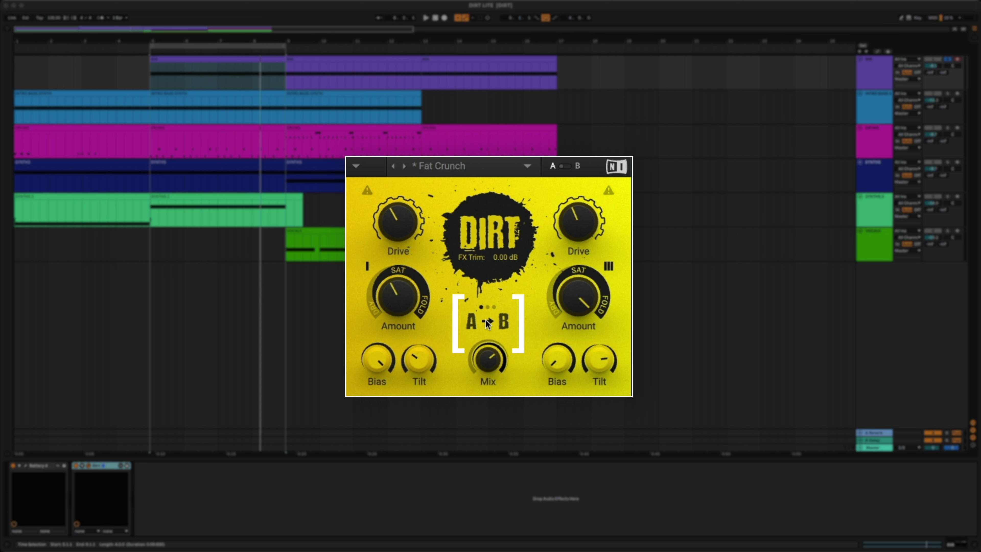
Compare the B-into-A and parallel routings of the two modules during playback, sweeping the blend between A and B.
{"action": "key", "text": "space"}
{"action": "key", "text": "space"}
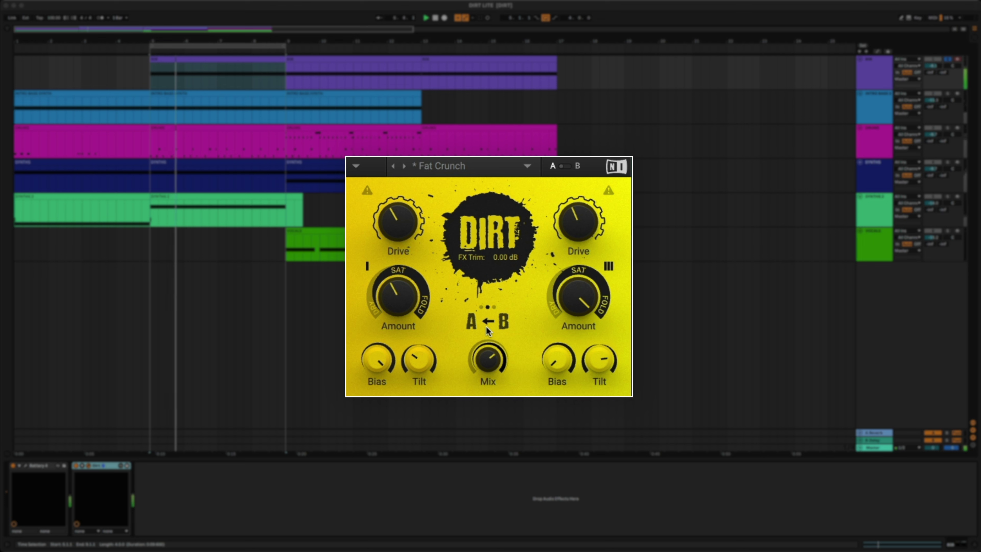
{"action": "left_click", "coordinate": [486, 326]}
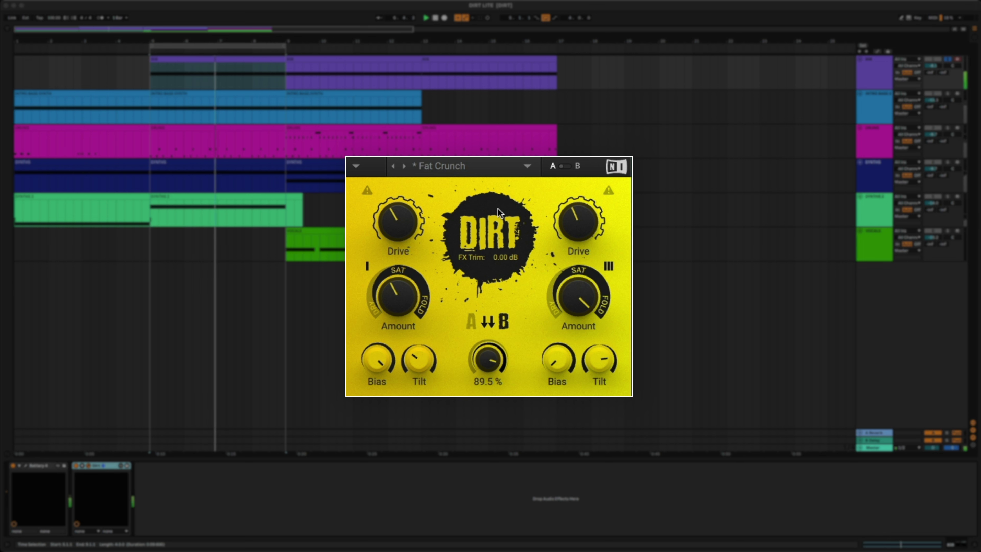
{"action": "left_click_drag", "start_coordinate": [492, 366], "coordinate": [491, 387]}
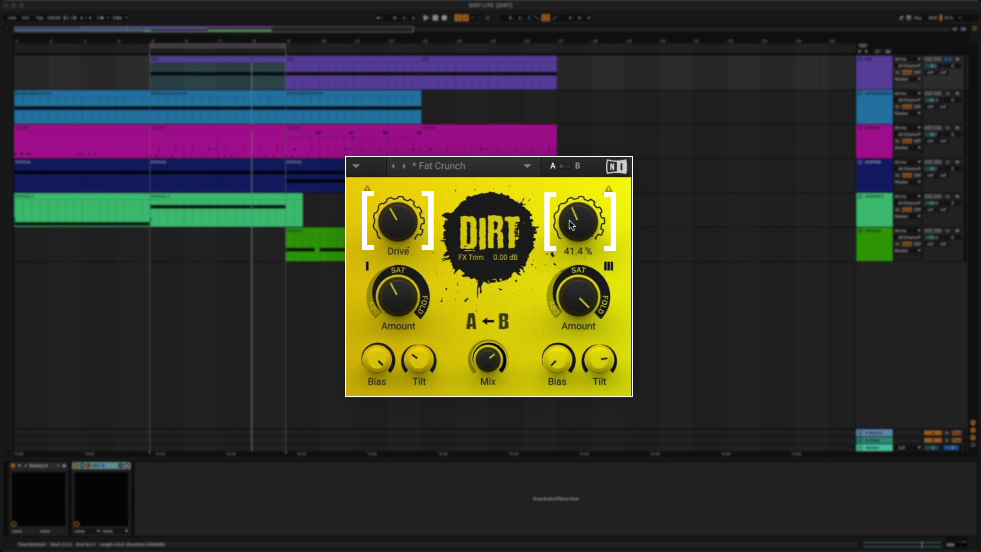
Sweep module B's Drive and then module A's Drive to hear how each changes the distortion.
{"action": "key", "text": "space"}
{"action": "left_click_drag", "start_coordinate": [572, 225], "coordinate": [578, 116]}
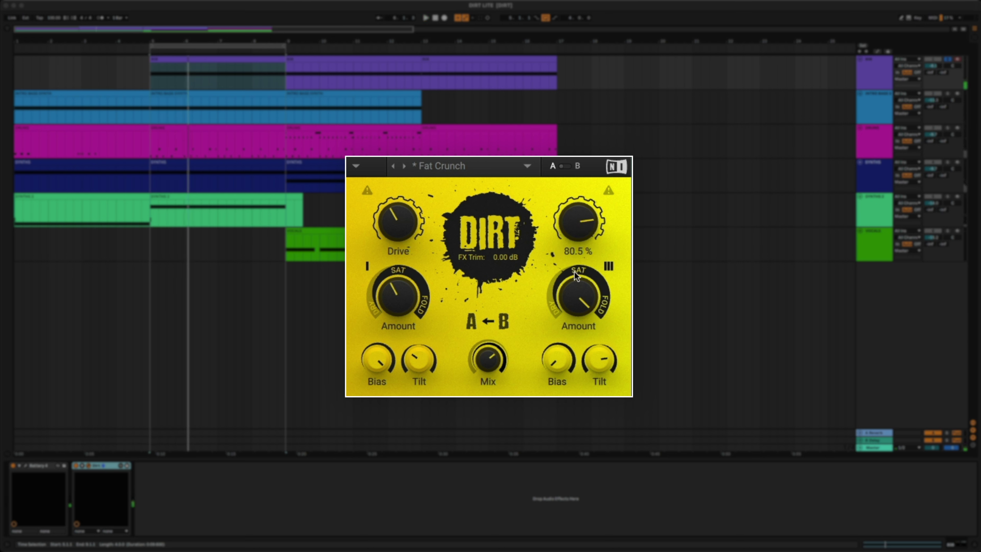
{"action": "left_click_drag", "start_coordinate": [393, 228], "coordinate": [385, 160]}
{"action": "mouse_move", "coordinate": [391, 214]}
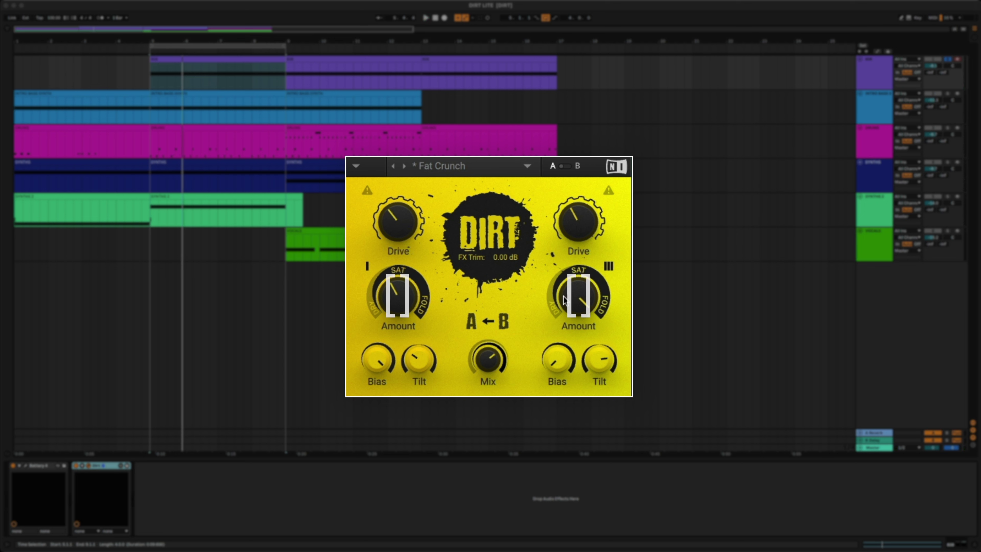
Sweep module B's Amount down to 0% and back up to 100% during playback.
{"action": "mouse_move", "coordinate": [575, 304]}
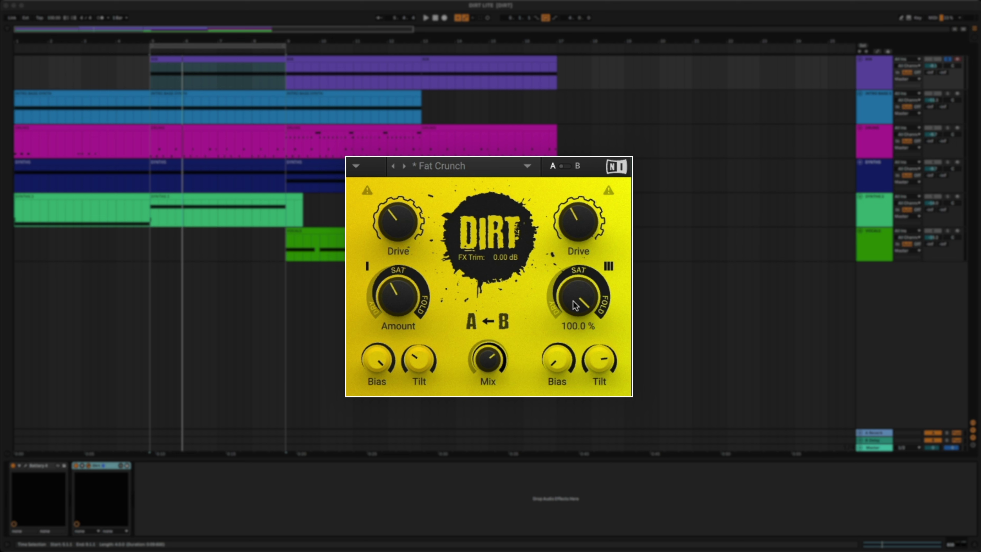
{"action": "key", "text": "space"}
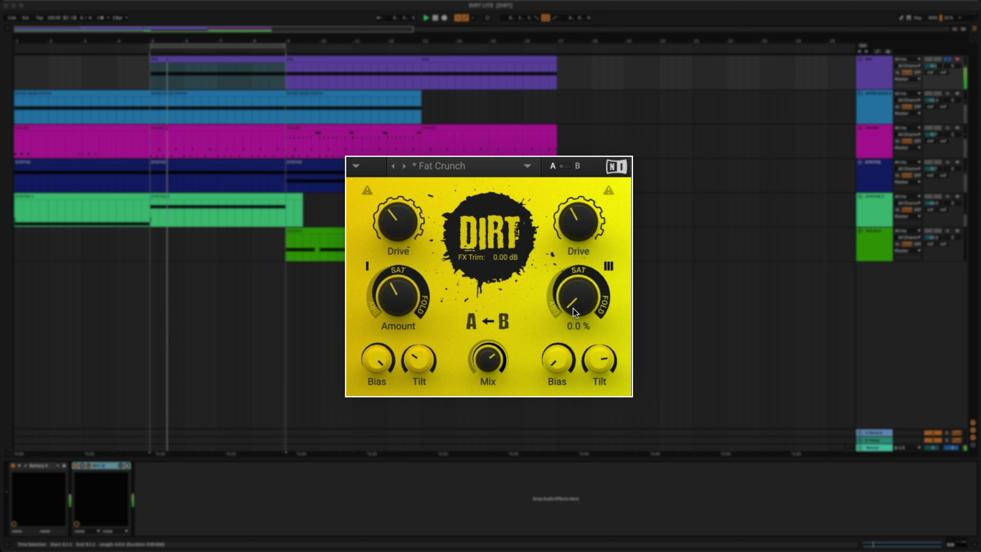
{"action": "left_click_drag", "start_coordinate": [583, 311], "coordinate": [593, 261]}
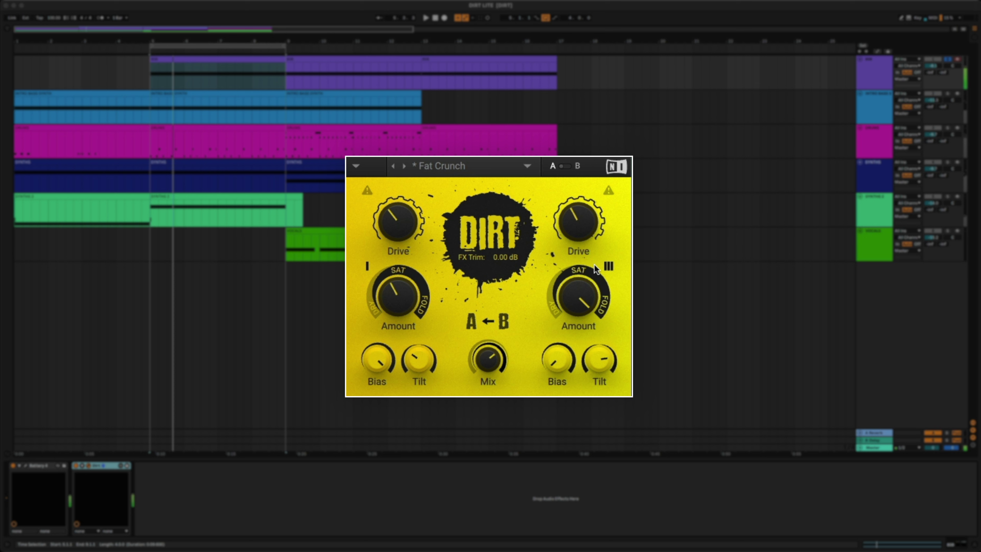
Compare distortion modes I and III on module B by starting and stopping the loop.
{"action": "key", "text": "space"}
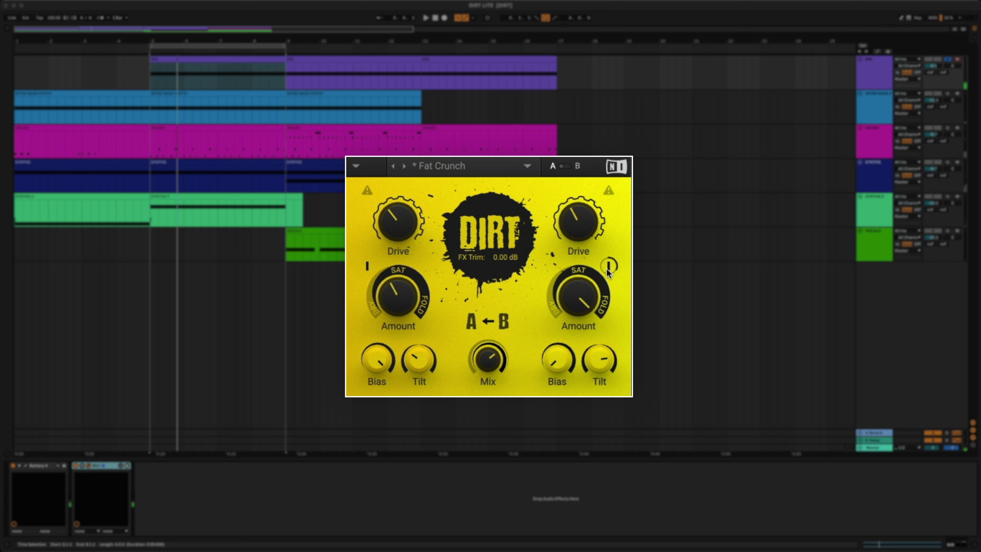
{"action": "key", "text": "space"}
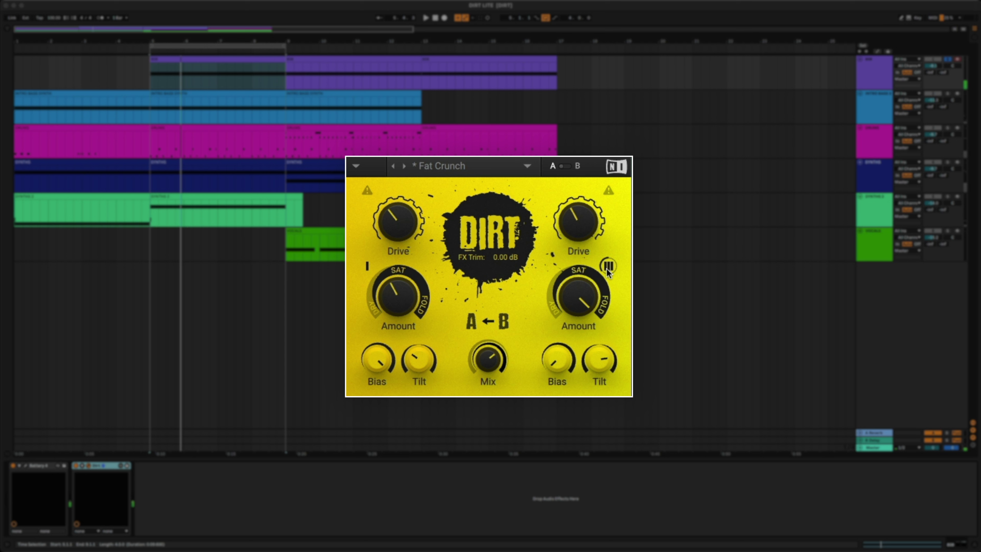
{"action": "key", "text": "space"}
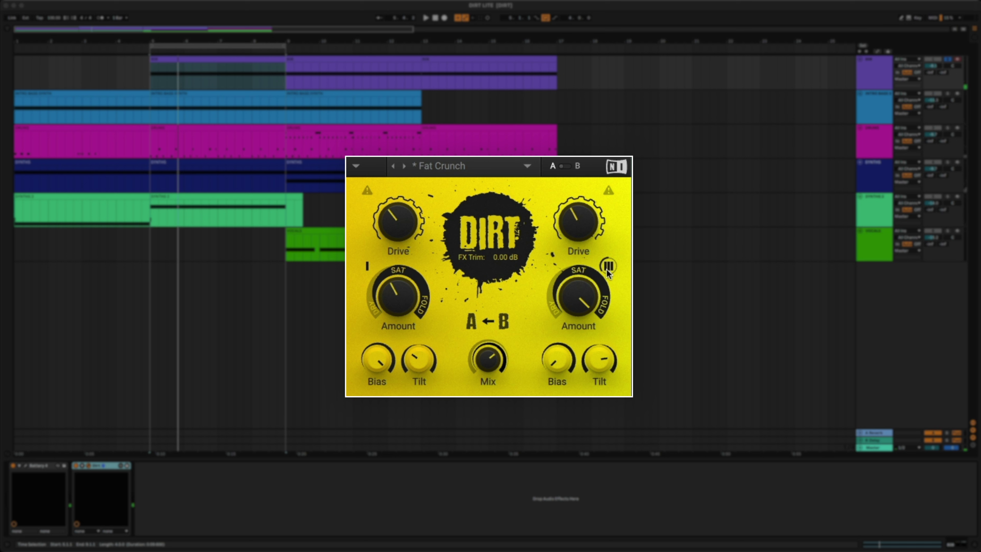
Raise module B's Drive slightly past its midpoint, then cycle module A through distortion modes II and III during playback.
{"action": "left_click_drag", "start_coordinate": [578, 221], "coordinate": [582, 177]}
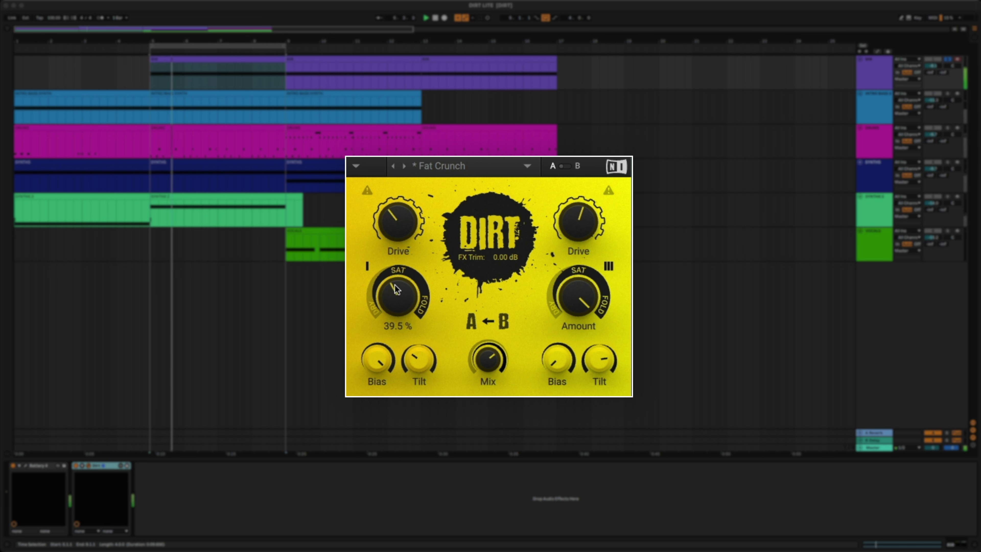
{"action": "left_click", "coordinate": [367, 267]}
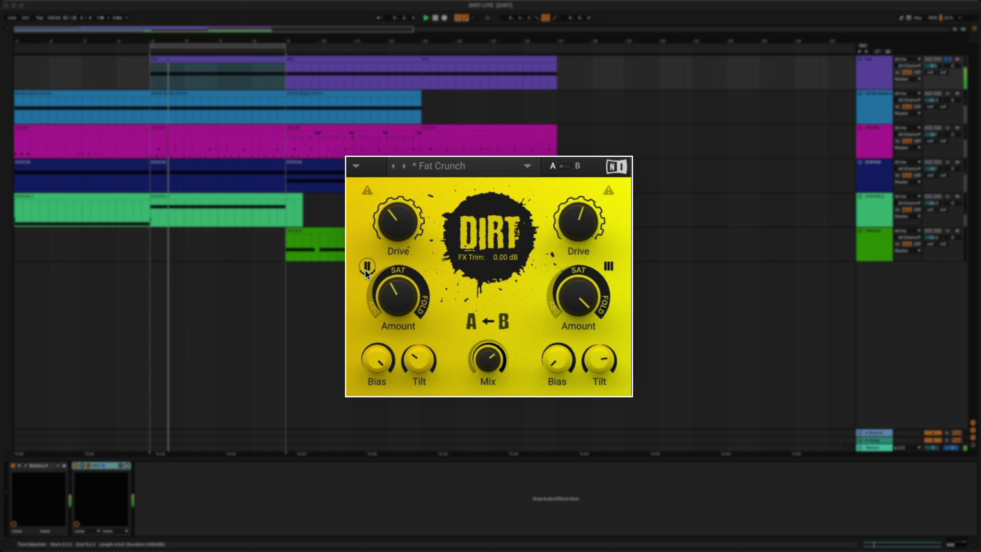
{"action": "left_click", "coordinate": [367, 267]}
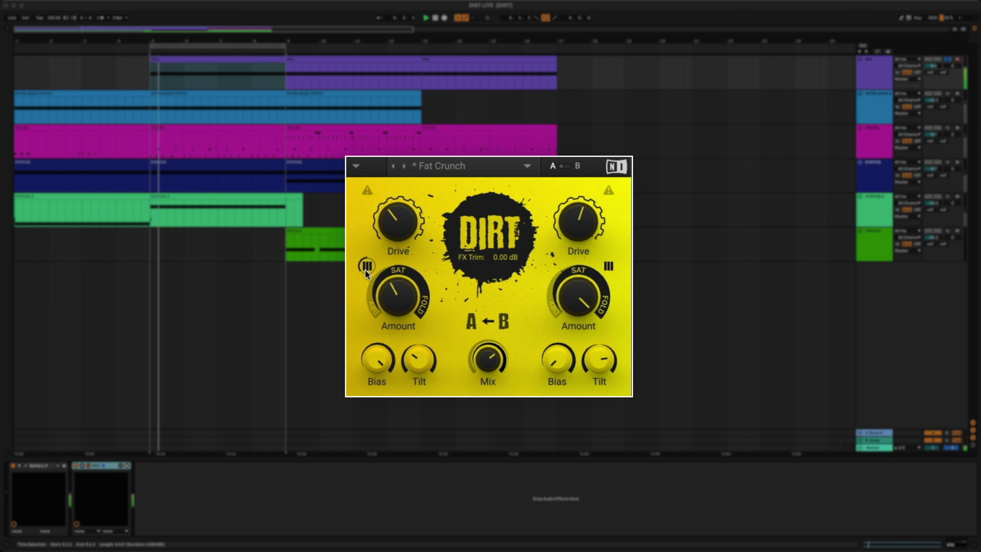
{"action": "left_click", "coordinate": [367, 267]}
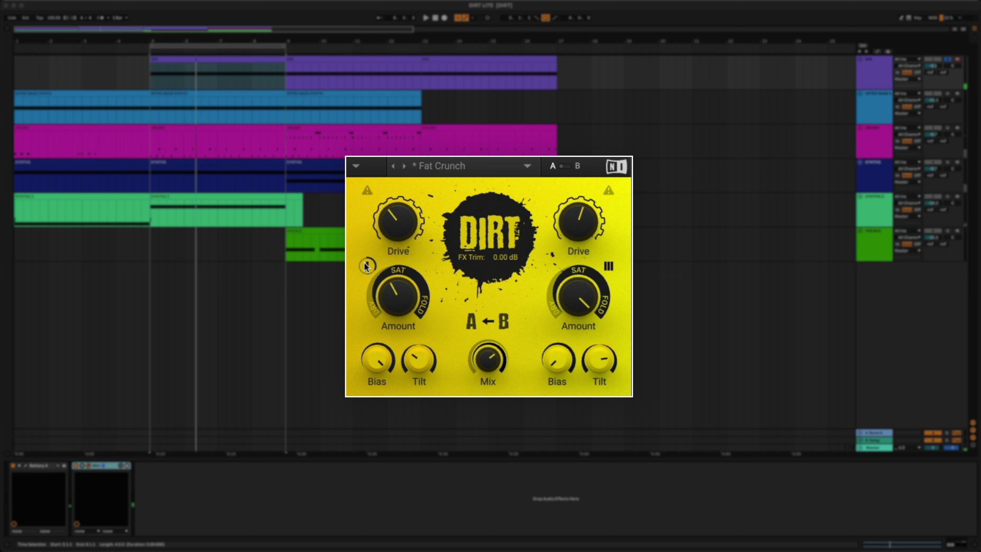
{"action": "mouse_move", "coordinate": [491, 359]}
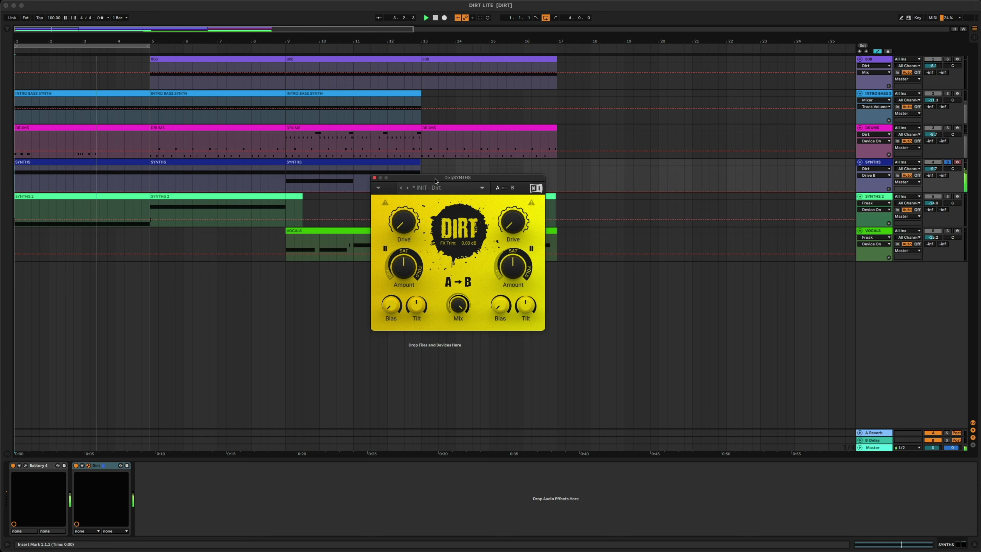
In the SYNTHS track's Dirt, set module A's Drive to 100% and the Bias to 70% on module A and 67.5% on module B.
{"action": "left_click_drag", "start_coordinate": [404, 223], "coordinate": [404, 189]}
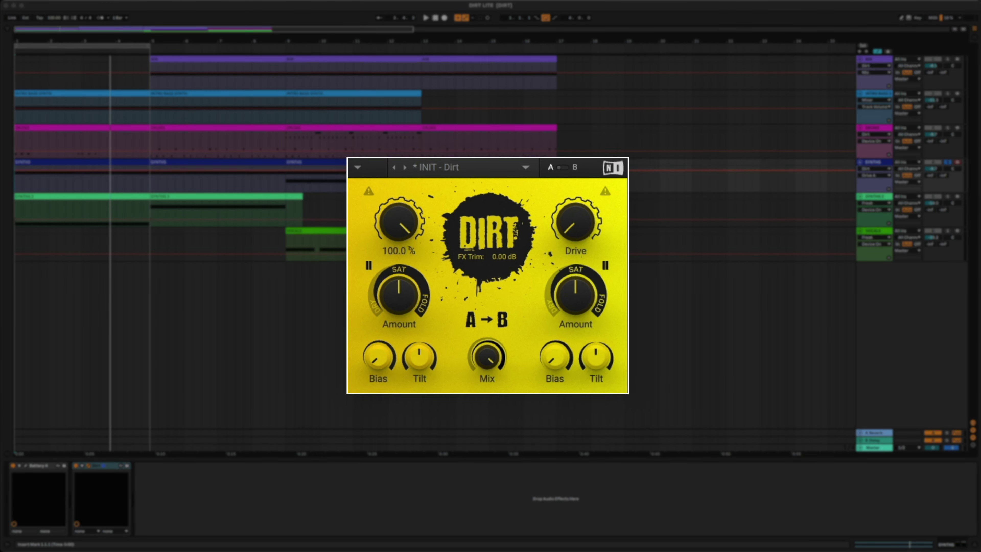
{"action": "key", "text": "space"}
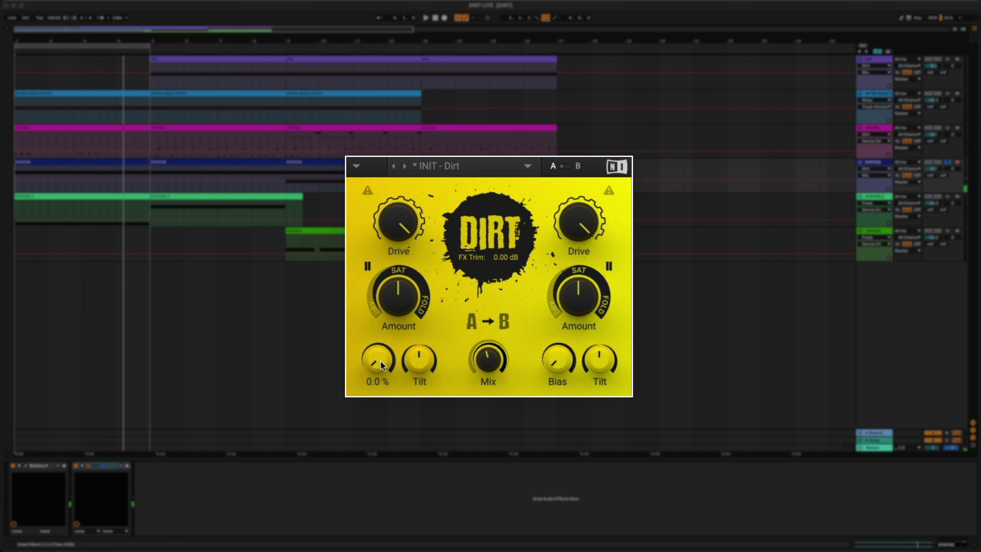
{"action": "left_click_drag", "start_coordinate": [379, 361], "coordinate": [379, 272]}
{"action": "key", "text": "space"}
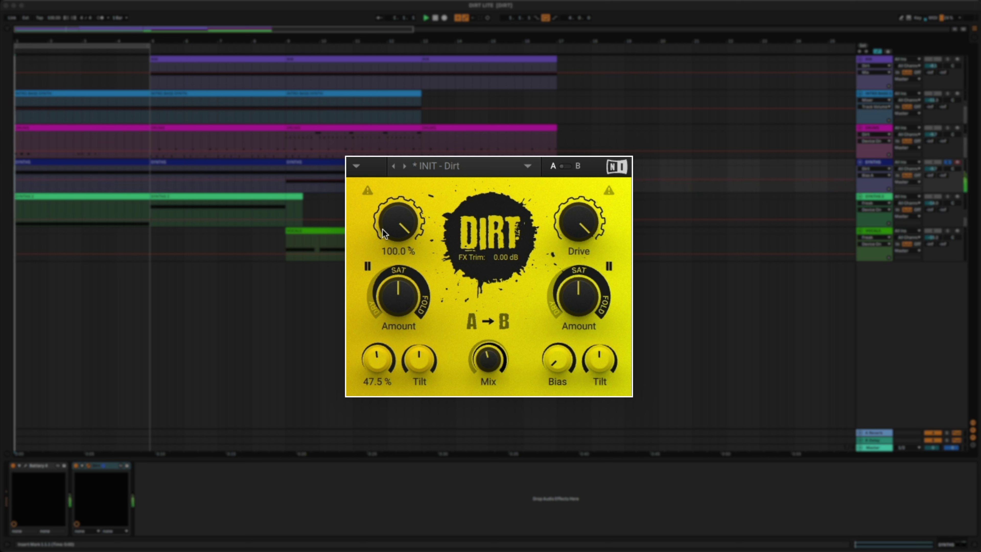
{"action": "left_click_drag", "start_coordinate": [388, 359], "coordinate": [381, 288]}
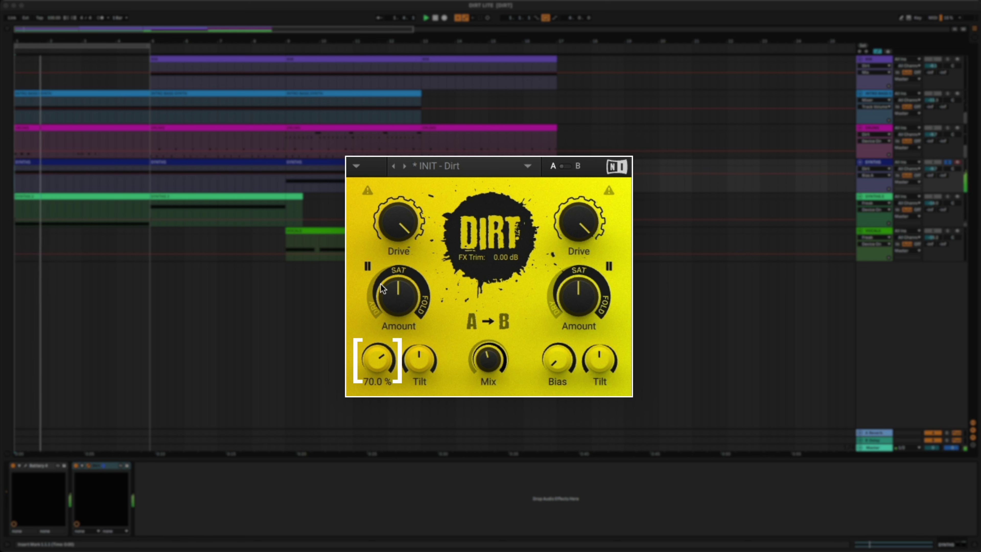
{"action": "left_click_drag", "start_coordinate": [550, 369], "coordinate": [560, 168]}
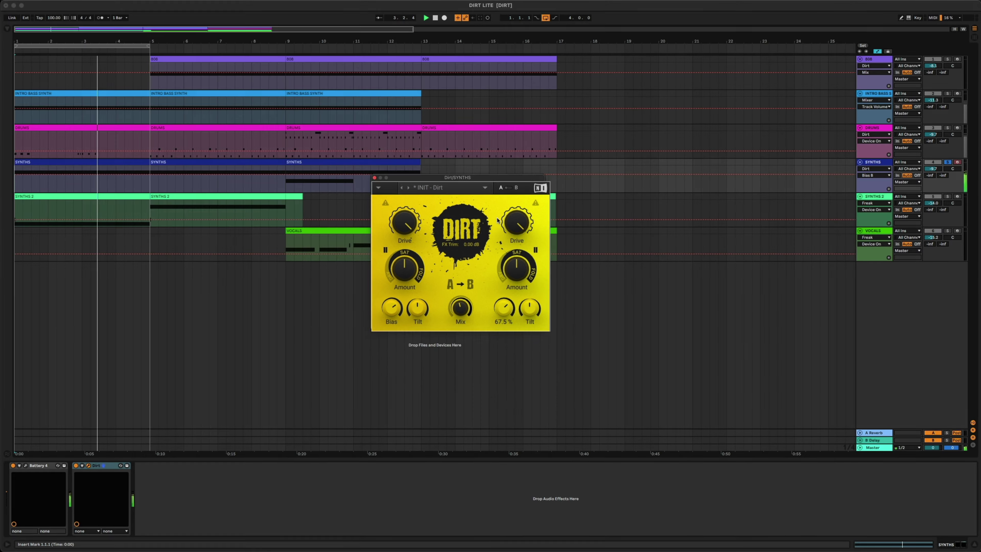
Automate Dirt's Mix on the SYNTHS track with a ramp rising from near zero at bar 1 to bar 5, and play it.
{"action": "mouse_move", "coordinate": [458, 306]}
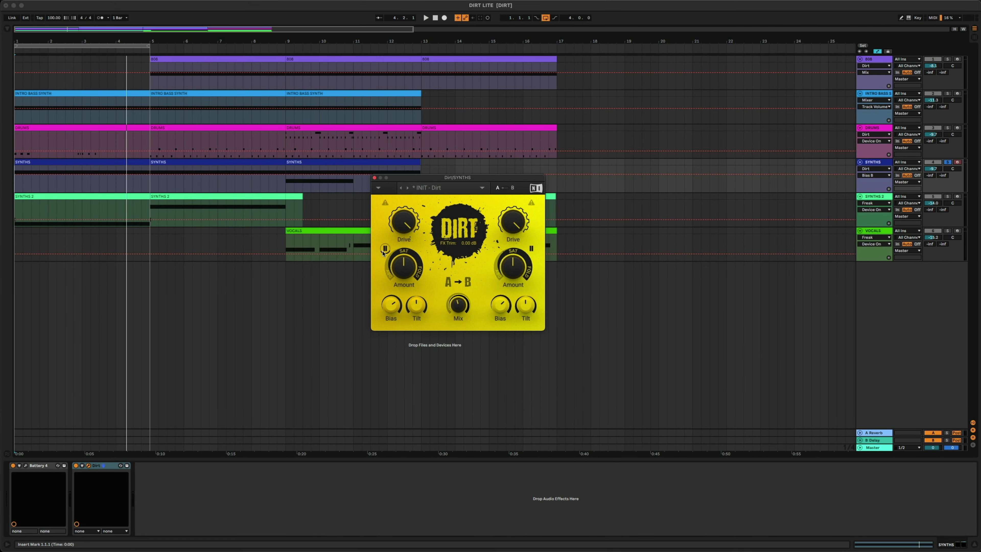
{"action": "left_click", "coordinate": [14, 195]}
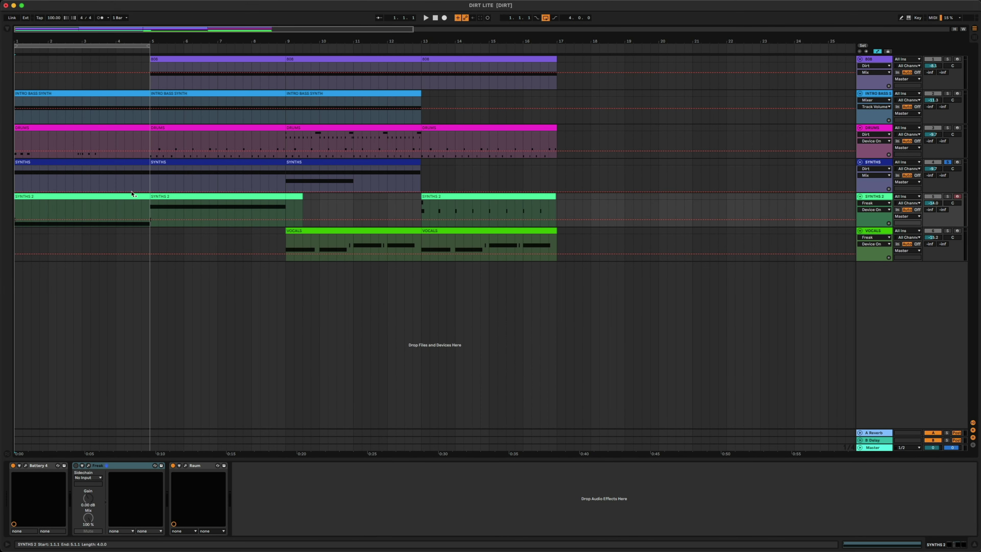
{"action": "left_click", "coordinate": [151, 190]}
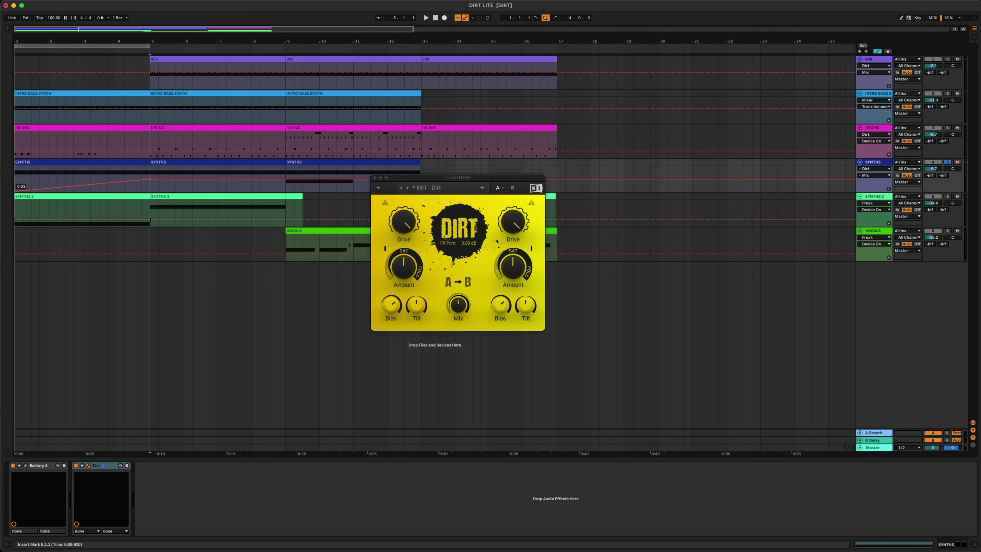
{"action": "scroll", "coordinate": [143, 185], "scroll_direction": "up", "scroll_amount": 5}
{"action": "left_click_drag", "start_coordinate": [143, 184], "coordinate": [217, 192]}
{"action": "scroll", "coordinate": [153, 186], "scroll_direction": "down", "scroll_amount": 5}
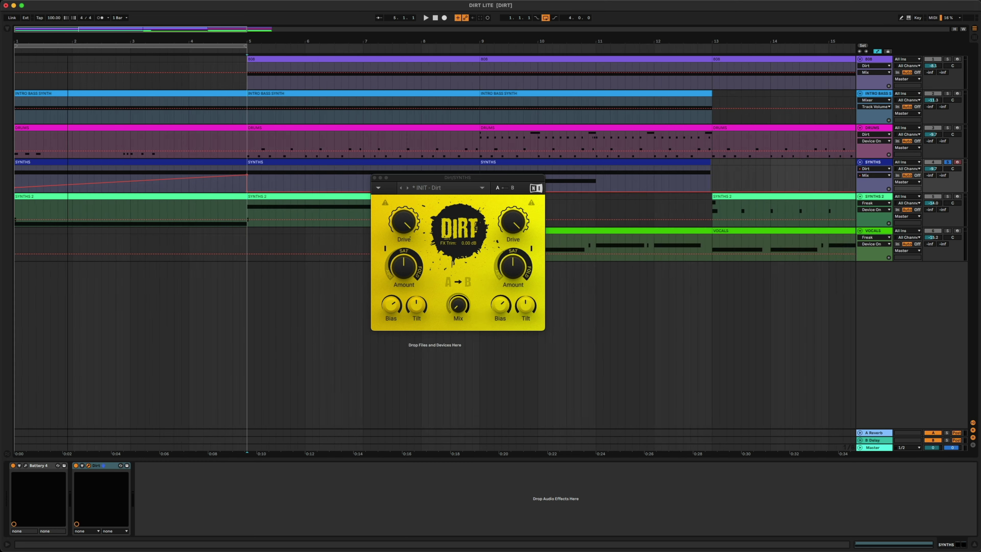
{"action": "left_click", "coordinate": [14, 193]}
{"action": "key", "text": "space"}
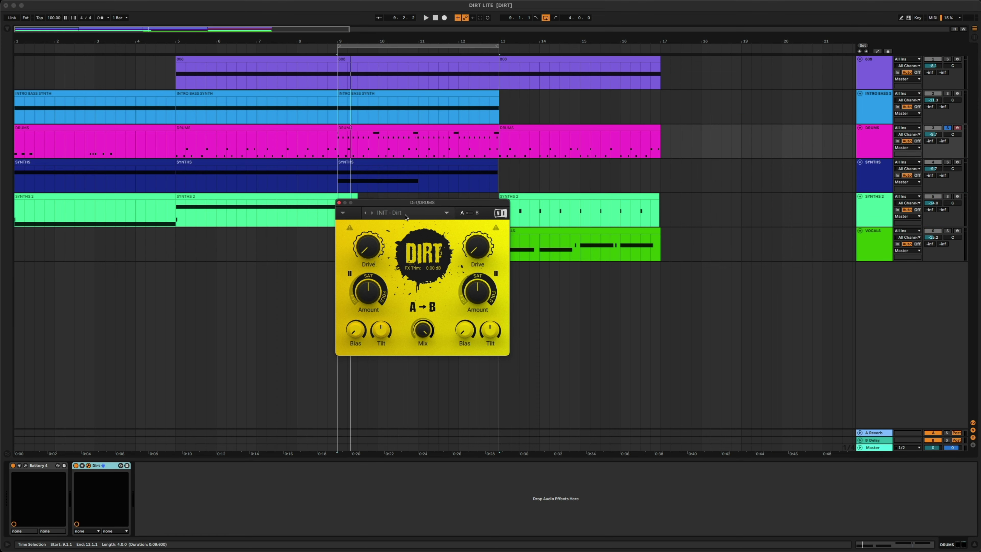
Load the Power Drummer preset from the Drums category in the DRUMS track's Dirt, then switch to Drumset Injector.
{"action": "left_click", "coordinate": [447, 213]}
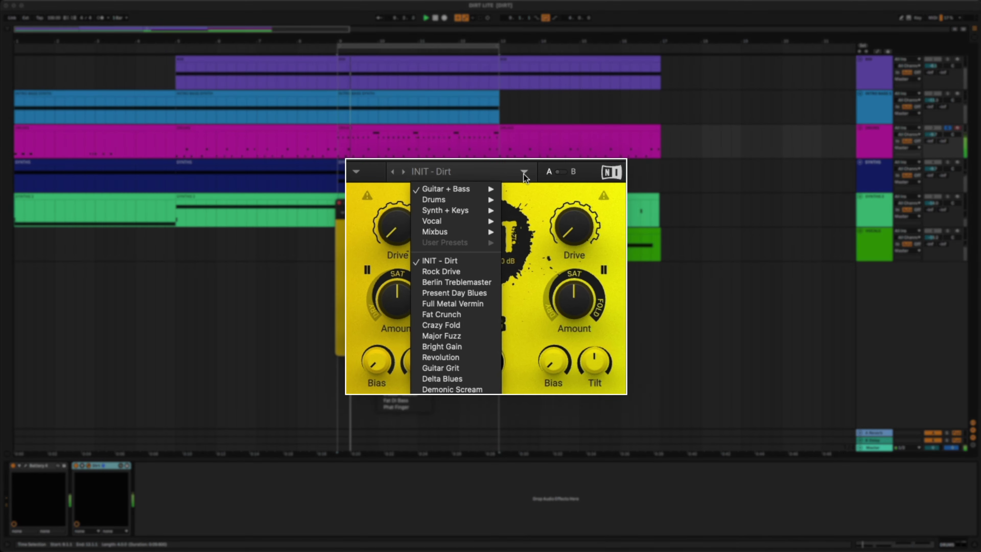
{"action": "mouse_move", "coordinate": [412, 228]}
{"action": "left_click", "coordinate": [535, 197]}
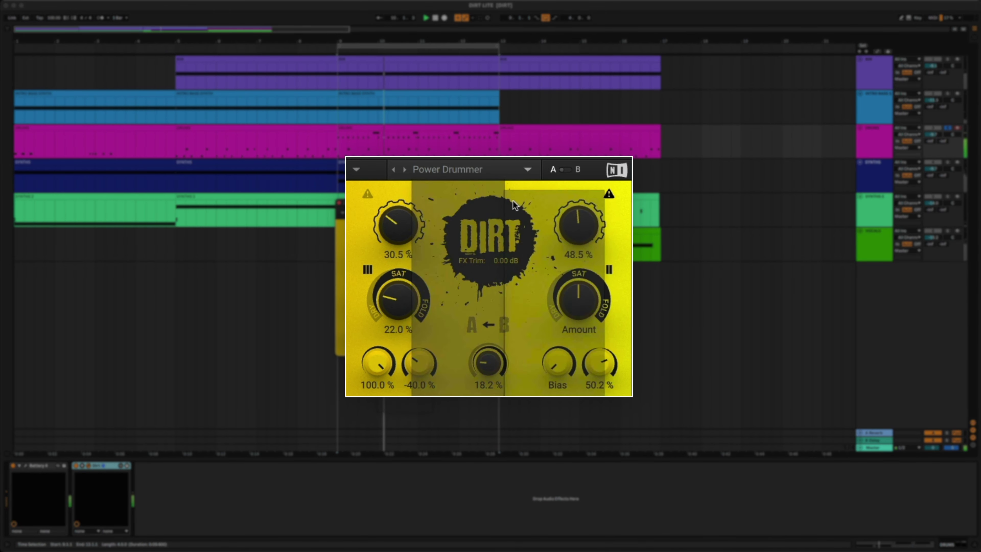
{"action": "left_click", "coordinate": [406, 171]}
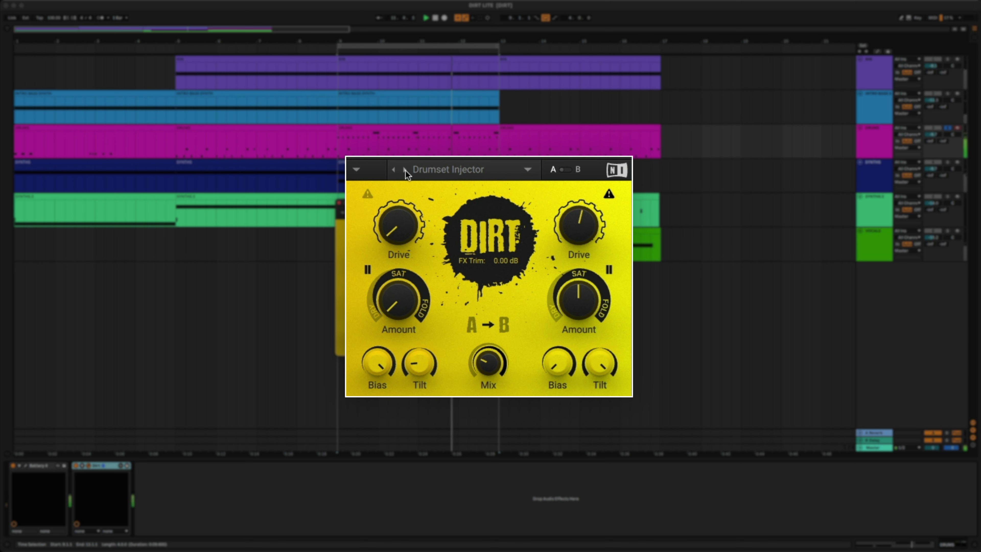
Audition the DRUMS track's Dirt presets during playback, from Rotten Drum Machine through Crushed Hat, Solid Colour and Drumferno to Dirty Drumbus.
{"action": "left_click", "coordinate": [406, 170]}
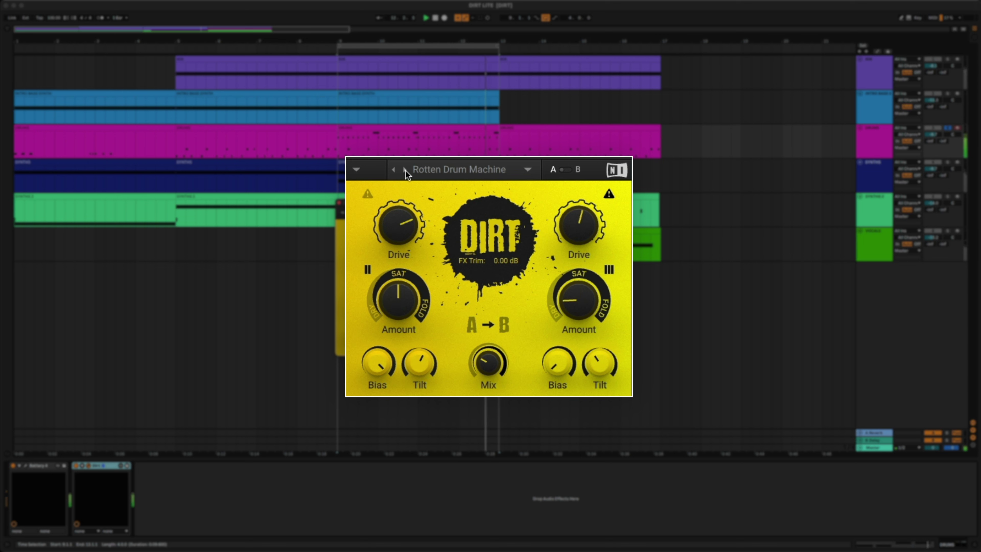
{"action": "left_click", "coordinate": [405, 170]}
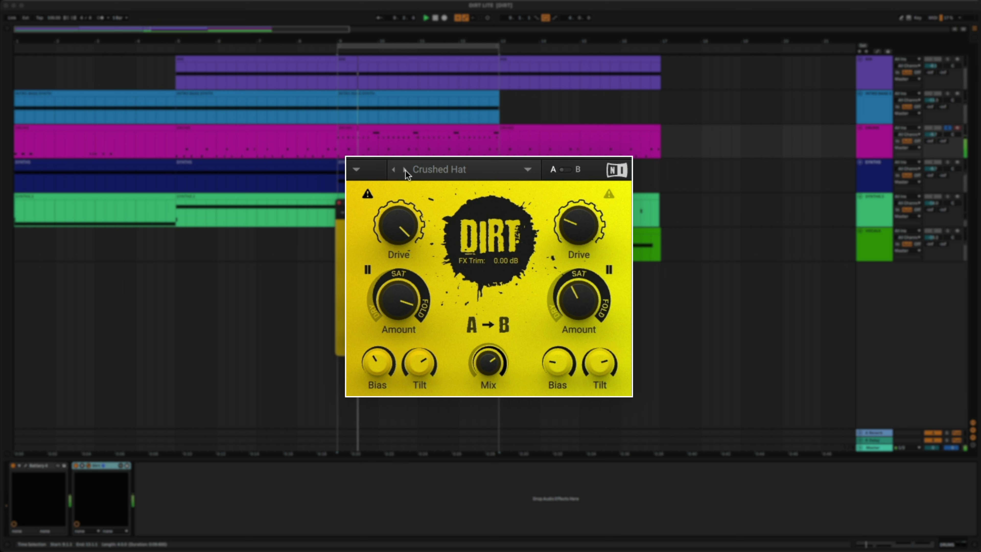
{"action": "left_click", "coordinate": [406, 170]}
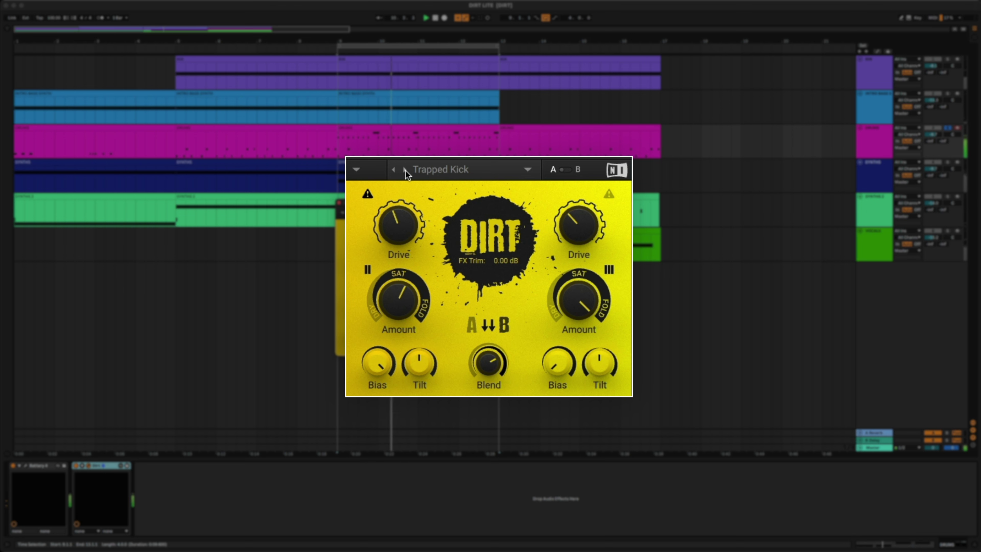
{"action": "left_click", "coordinate": [405, 170]}
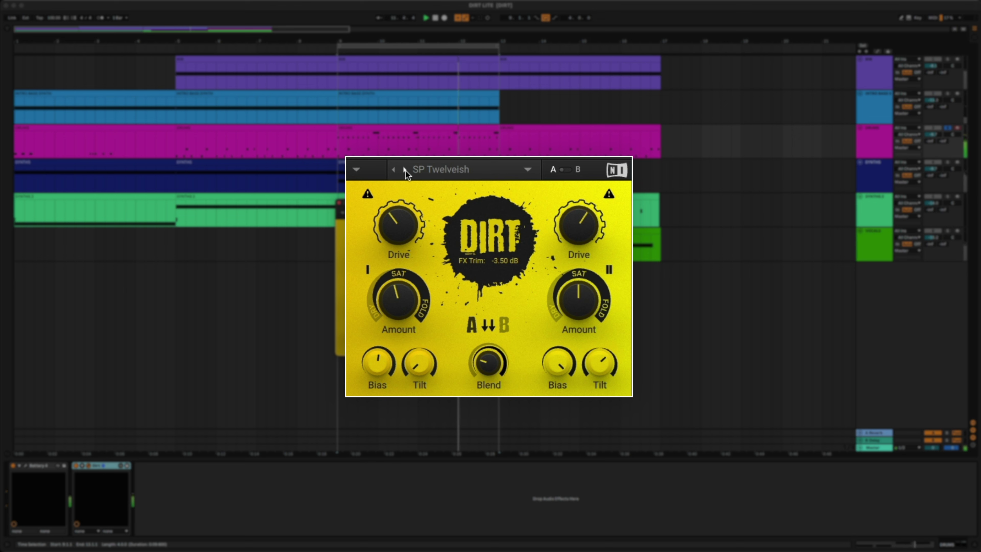
{"action": "left_click", "coordinate": [405, 170]}
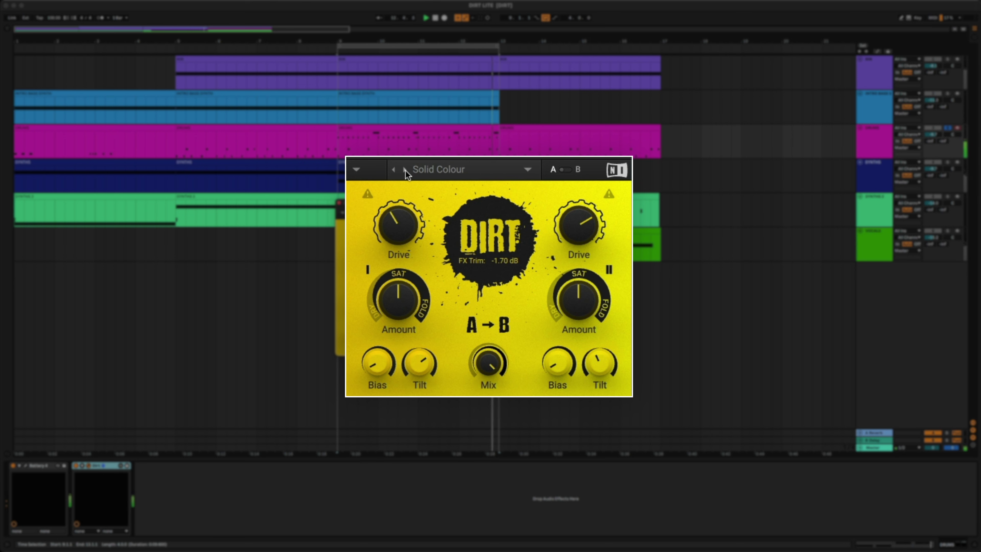
{"action": "left_click", "coordinate": [405, 170]}
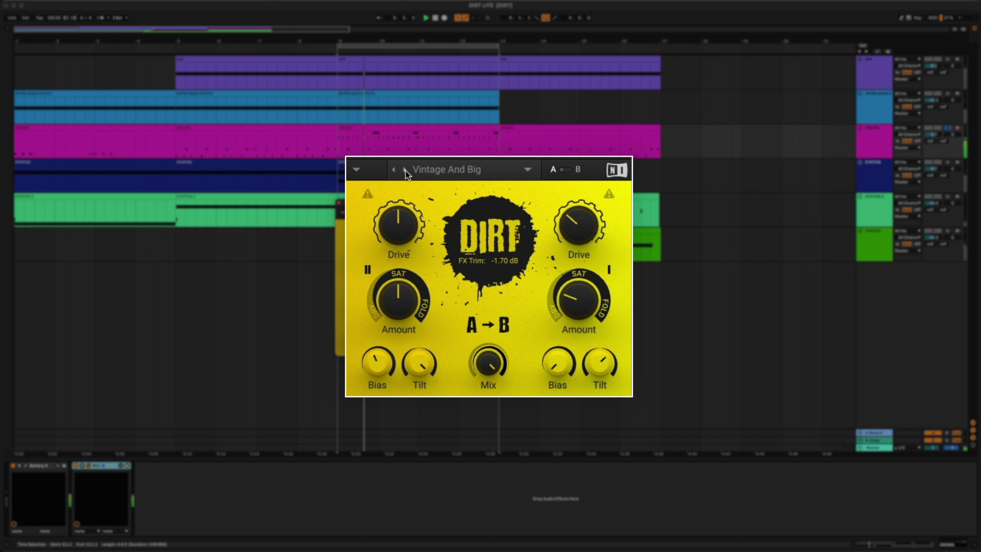
{"action": "left_click", "coordinate": [405, 171]}
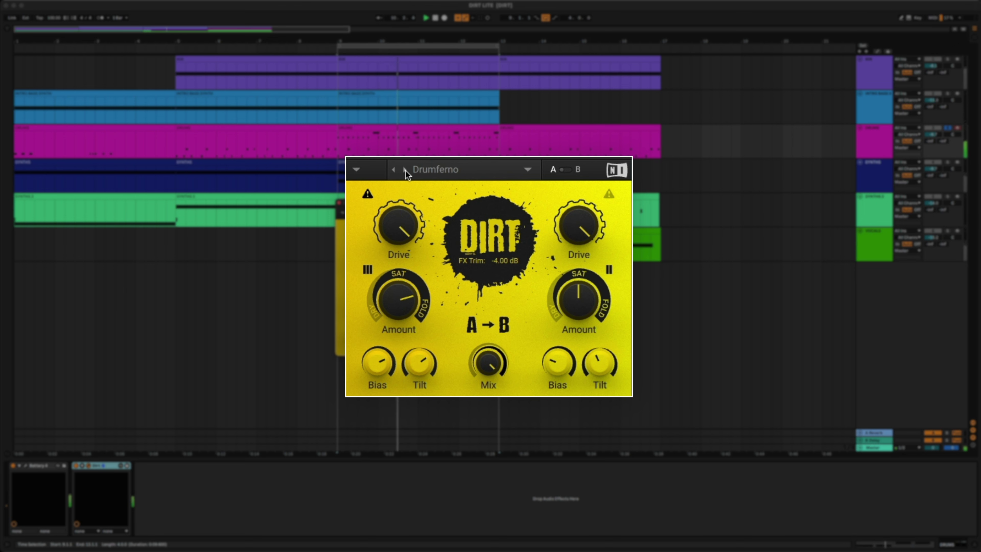
{"action": "left_click", "coordinate": [406, 171]}
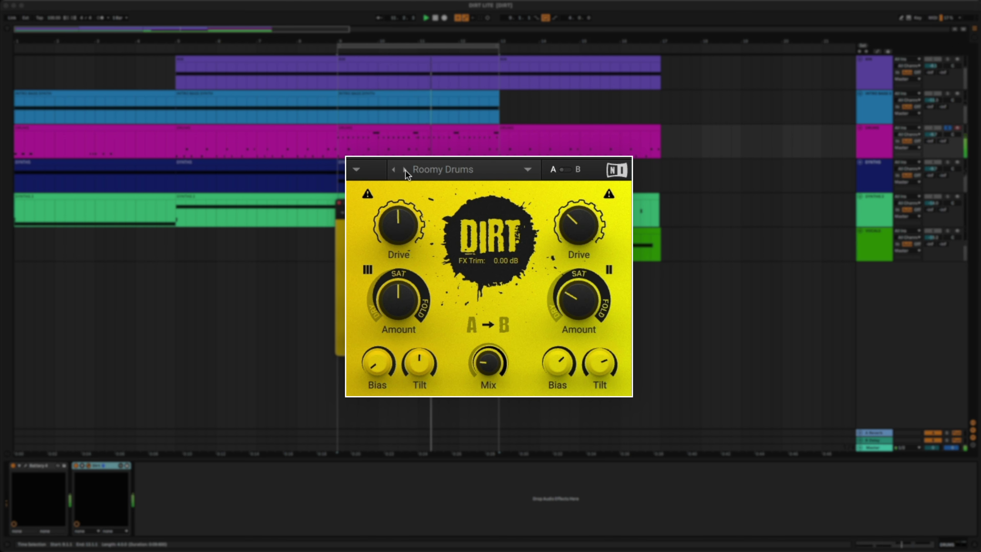
{"action": "left_click", "coordinate": [405, 170]}
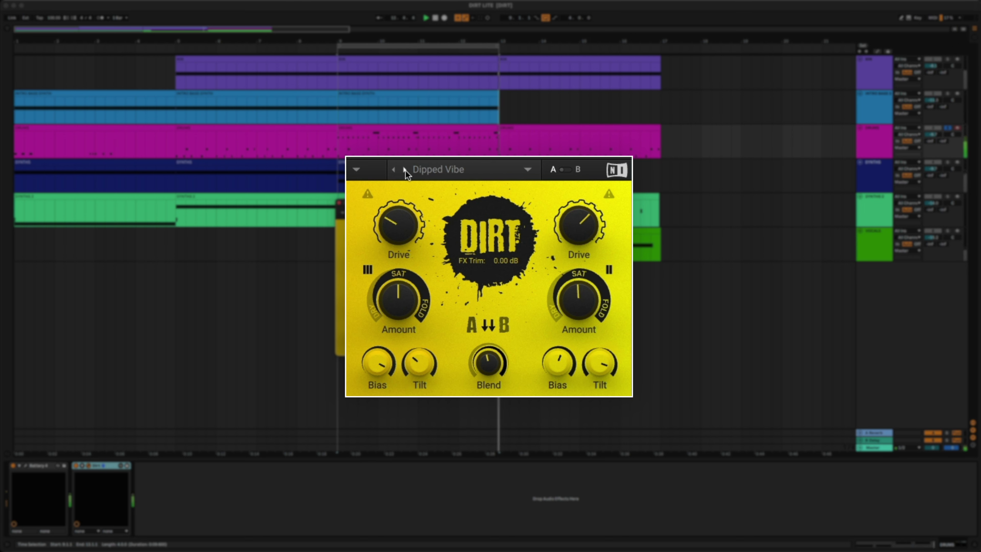
{"action": "left_click", "coordinate": [406, 170]}
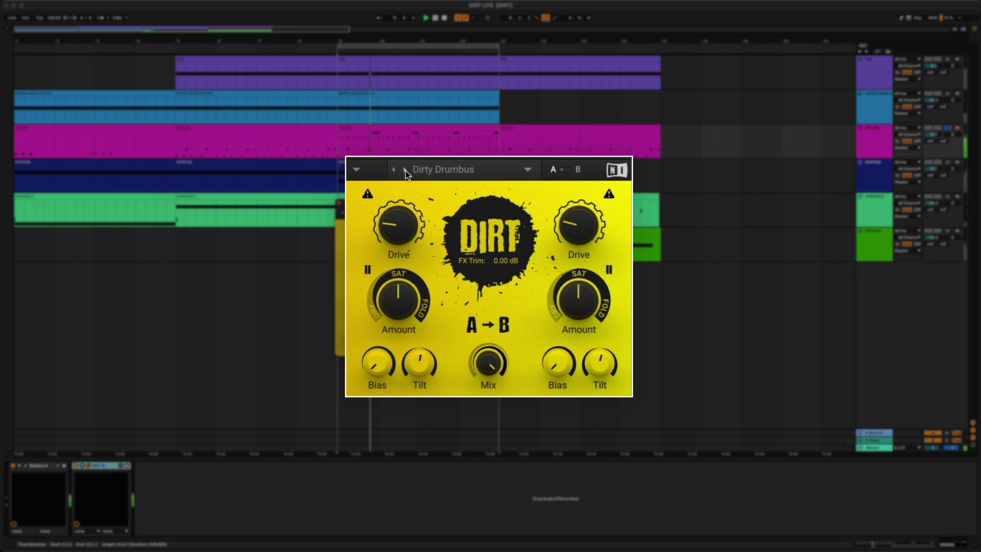
{"action": "mouse_move", "coordinate": [485, 368]}
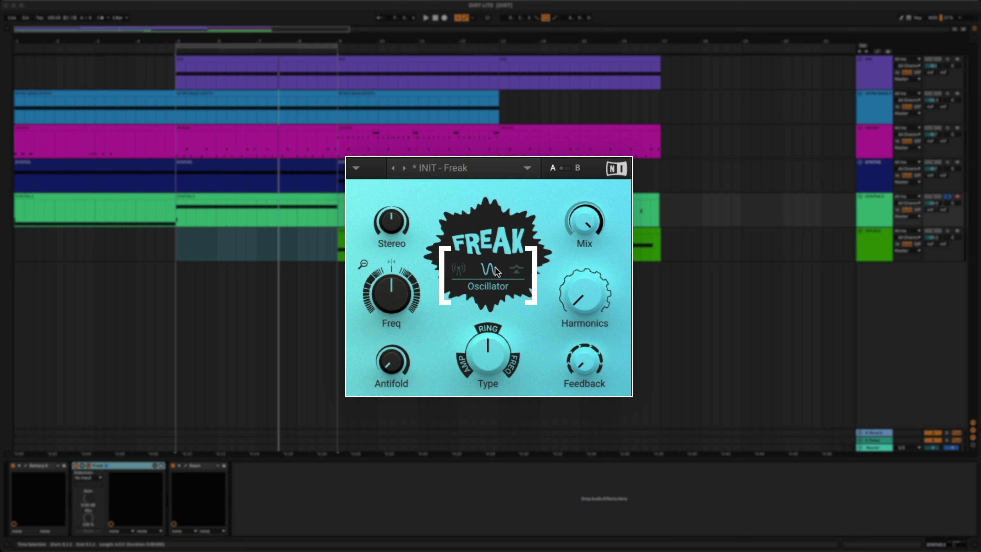
Play the loop and set the Freq of Freak's Oscillator mode on the second synths track to about 7.58 Hz.
{"action": "key", "text": "space"}
{"action": "mouse_move", "coordinate": [399, 303]}
{"action": "left_click_drag", "start_coordinate": [399, 303], "coordinate": [390, 271]}
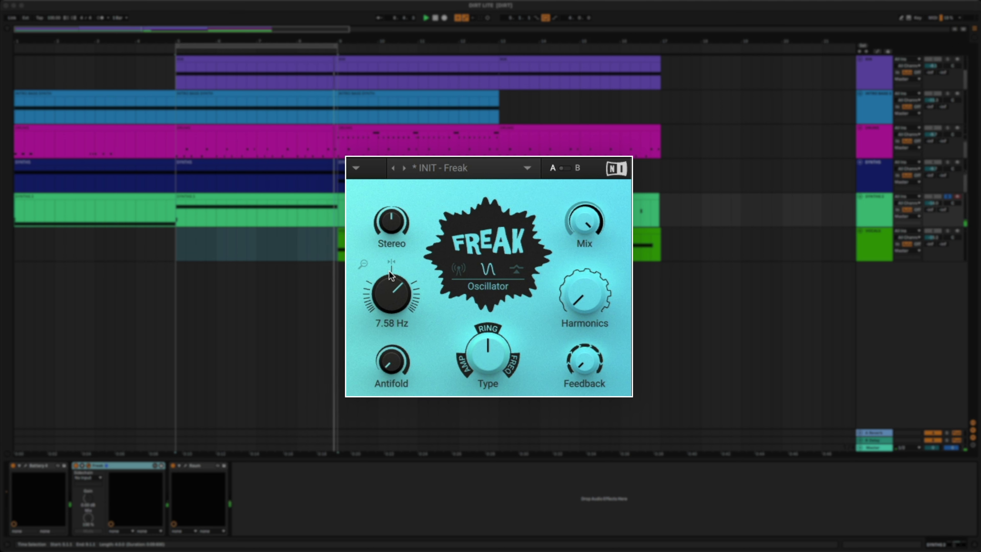
Switch Freak to Radio mode and sweep the Tuning down to 15.4 kHz and back up to about 26.7 kHz during playback.
{"action": "left_click", "coordinate": [459, 269]}
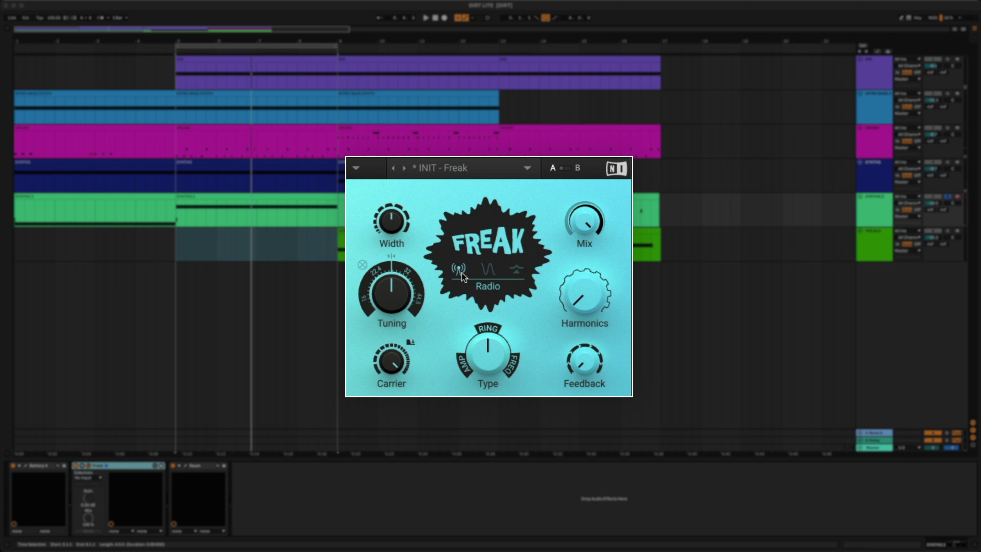
{"action": "key", "text": "space"}
{"action": "mouse_move", "coordinate": [394, 312]}
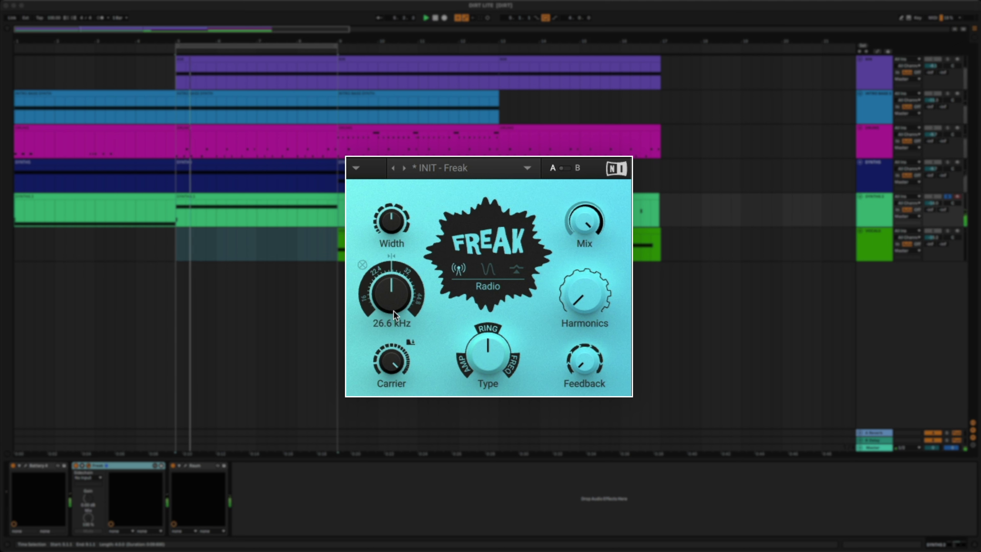
{"action": "left_click_drag", "start_coordinate": [393, 300], "coordinate": [380, 409]}
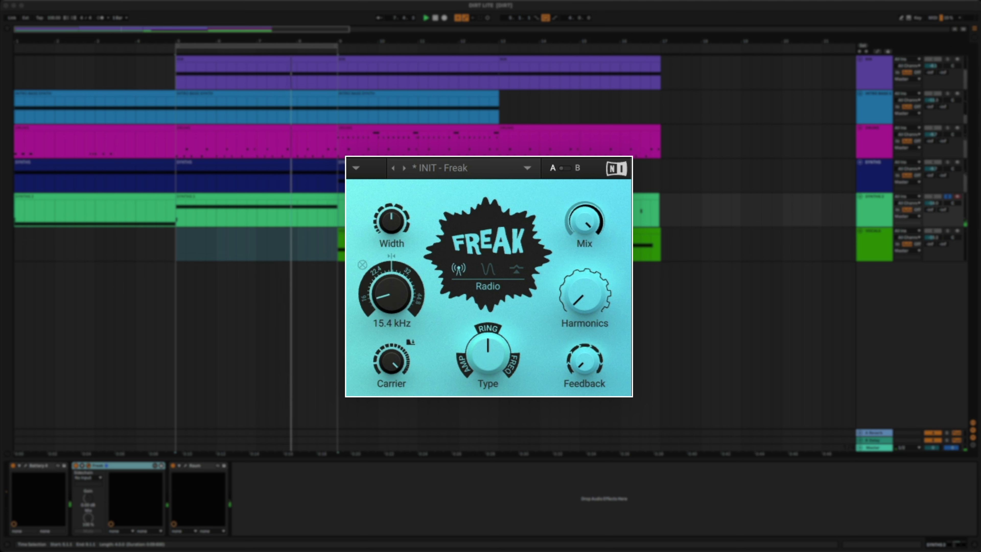
{"action": "left_click_drag", "start_coordinate": [379, 410], "coordinate": [394, 286]}
Look at the controls of Freak's Sidechain mode, then return to Radio mode.
{"action": "left_click", "coordinate": [521, 269]}
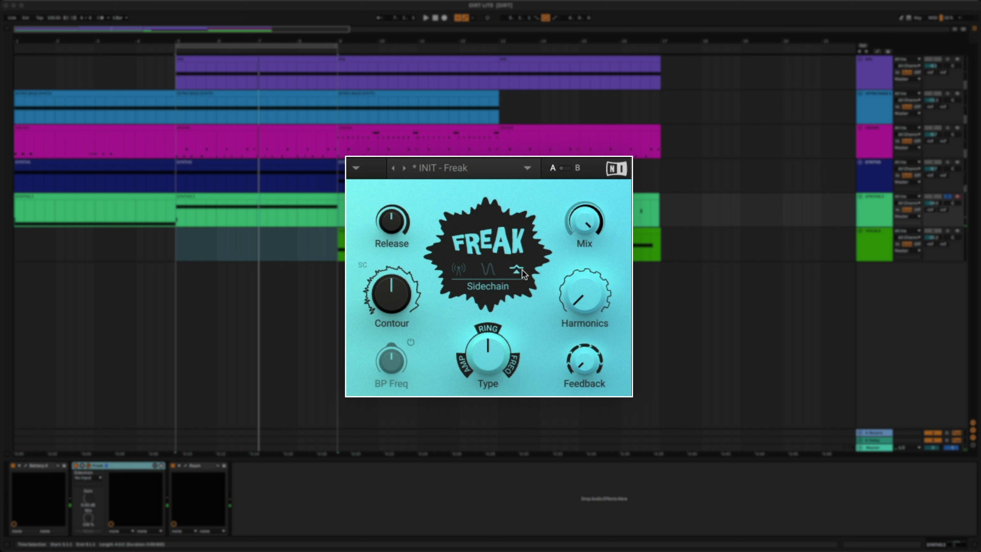
{"action": "mouse_move", "coordinate": [400, 286]}
{"action": "left_click", "coordinate": [458, 270]}
Raise the Radio Tuning, then sweep Harmonics to 100%, down to 0% and up to just past its midpoint during playback.
{"action": "mouse_move", "coordinate": [384, 308]}
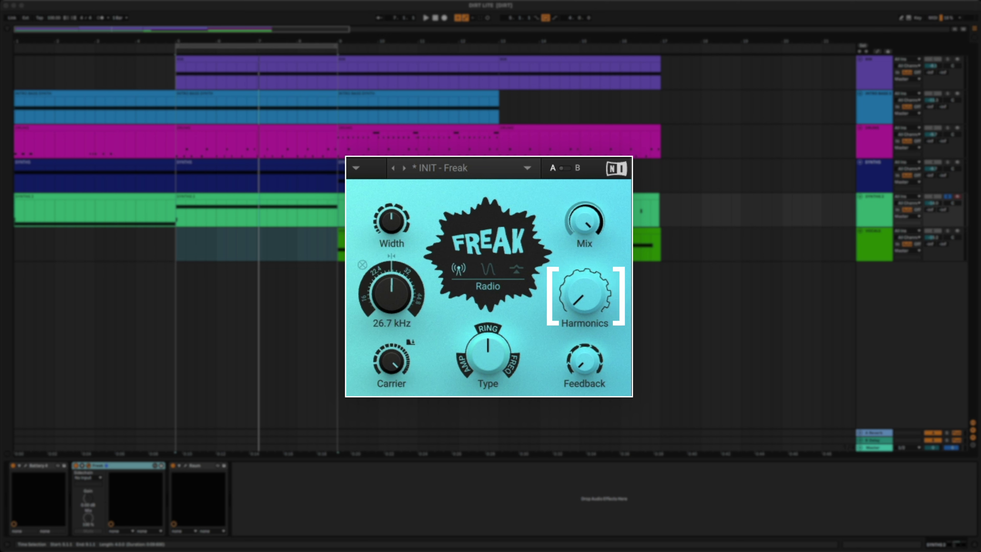
{"action": "left_click_drag", "start_coordinate": [390, 261], "coordinate": [390, 250]}
{"action": "key", "text": "space"}
{"action": "mouse_move", "coordinate": [585, 285]}
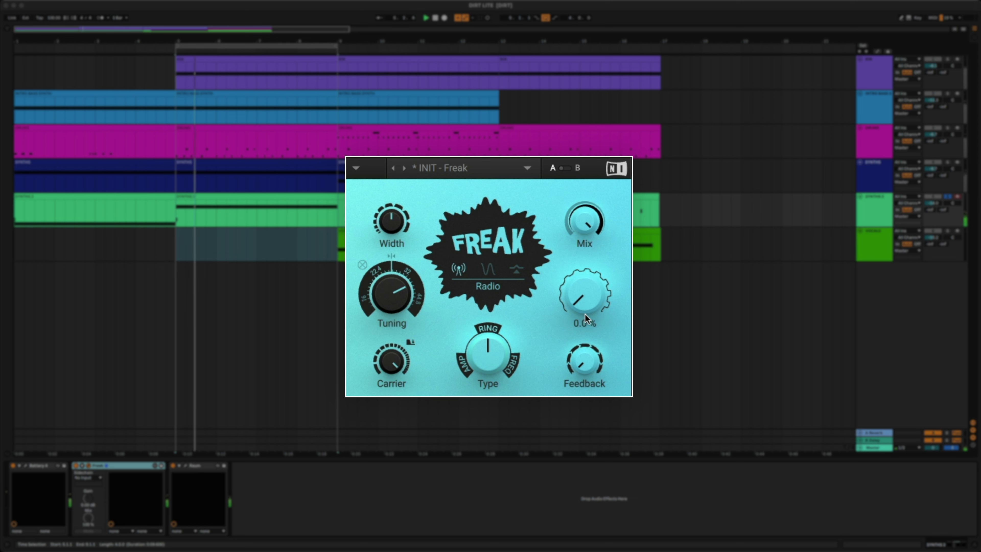
{"action": "left_click_drag", "start_coordinate": [586, 300], "coordinate": [577, 52]}
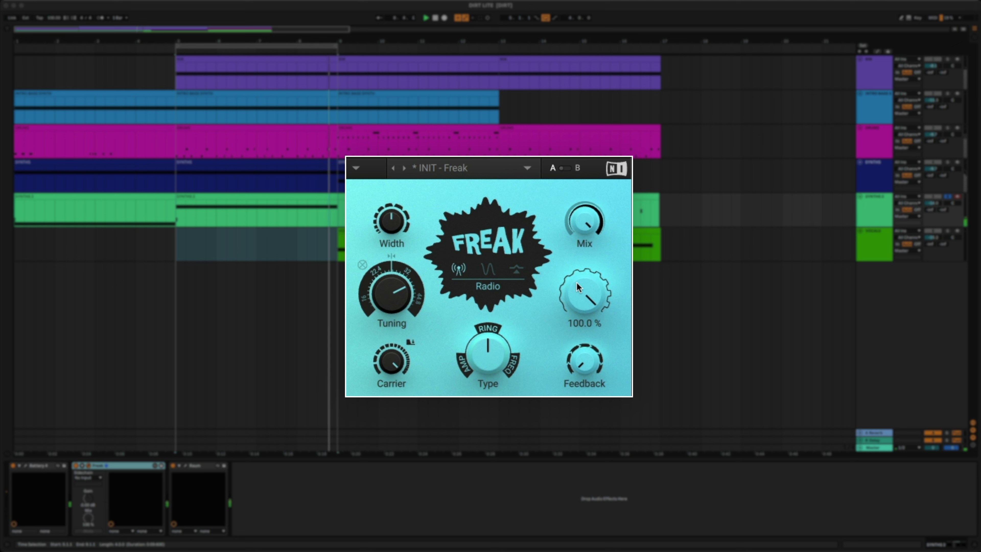
{"action": "left_click_drag", "start_coordinate": [578, 282], "coordinate": [589, 498]}
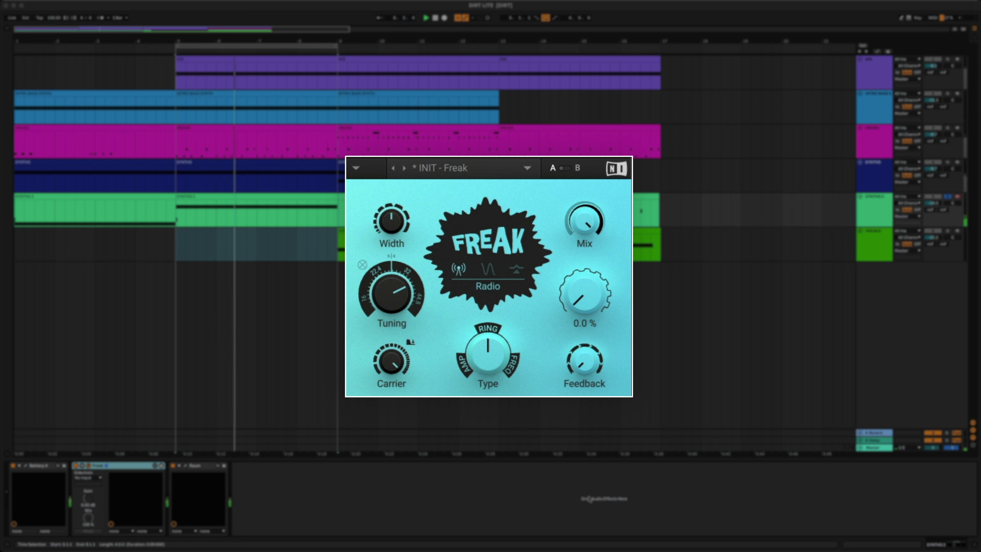
{"action": "double_click", "coordinate": [594, 306]}
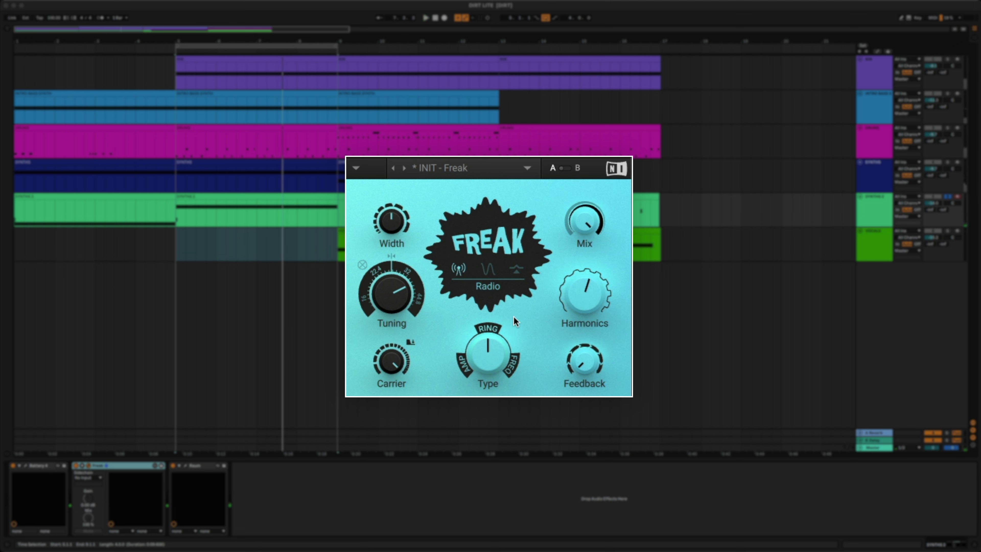
Set Freak's Type to AMP, switch to Oscillator mode and lower the Freq to about 4.09 Hz during playback.
{"action": "mouse_move", "coordinate": [501, 371]}
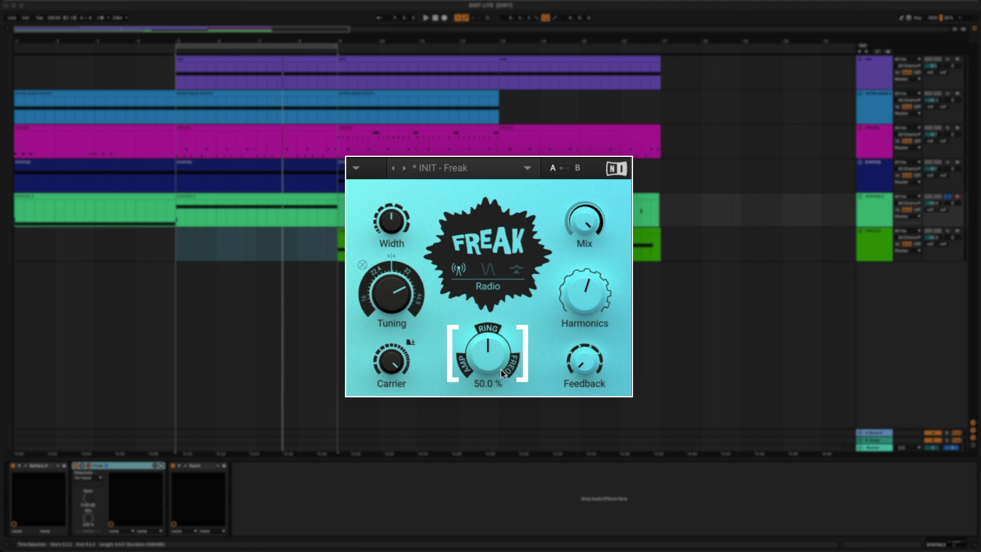
{"action": "left_click", "coordinate": [460, 369]}
{"action": "left_click", "coordinate": [488, 269]}
{"action": "key", "text": "space"}
{"action": "mouse_move", "coordinate": [394, 300]}
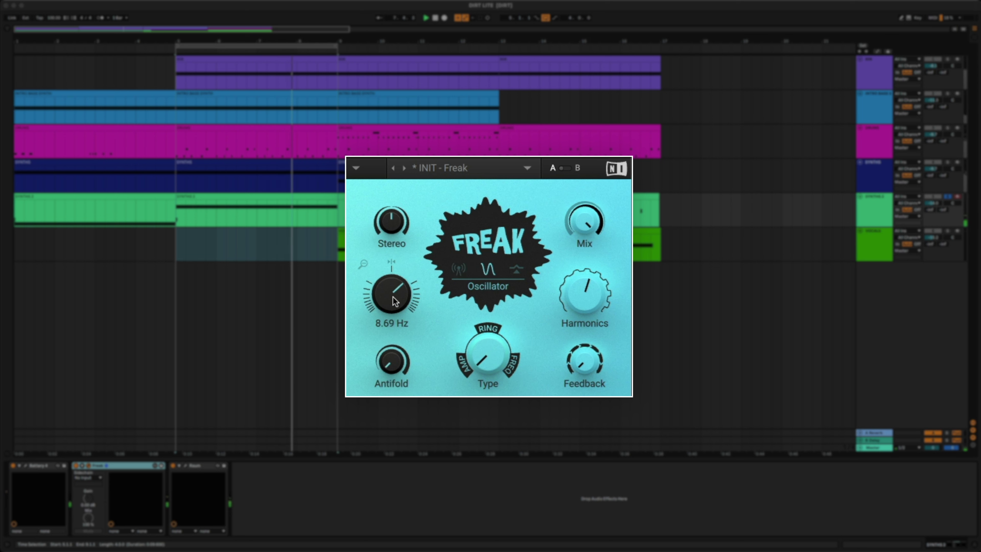
{"action": "mouse_move", "coordinate": [395, 301]}
{"action": "left_mouse_down"}
{"action": "mouse_move", "coordinate": [396, 289]}
{"action": "mouse_move", "coordinate": [397, 315]}
{"action": "mouse_move", "coordinate": [380, 295]}
{"action": "left_mouse_up"}
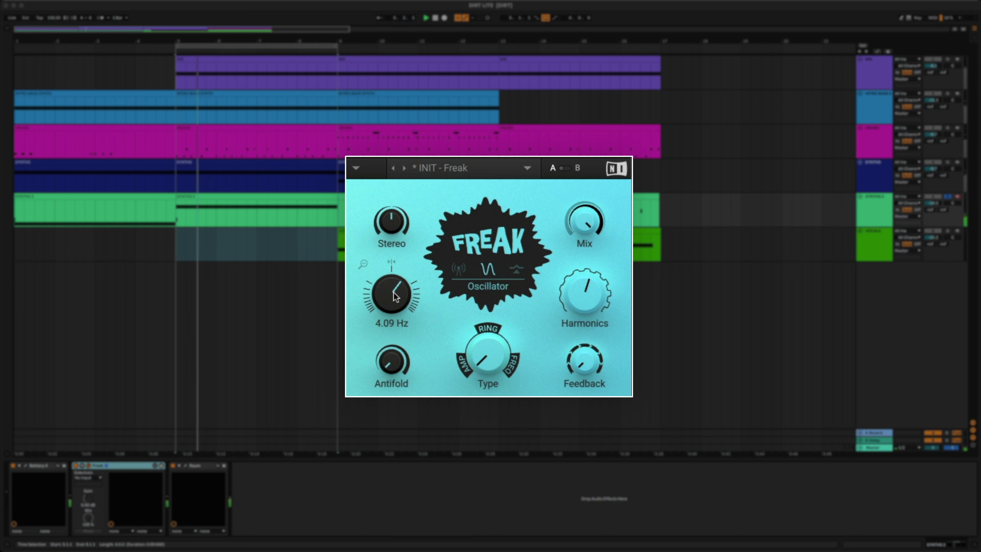
Return to Radio mode with the Type at RING, sweep the Tuning up to 46.9 kHz and raise Feedback to just below its midpoint.
{"action": "left_click", "coordinate": [453, 271]}
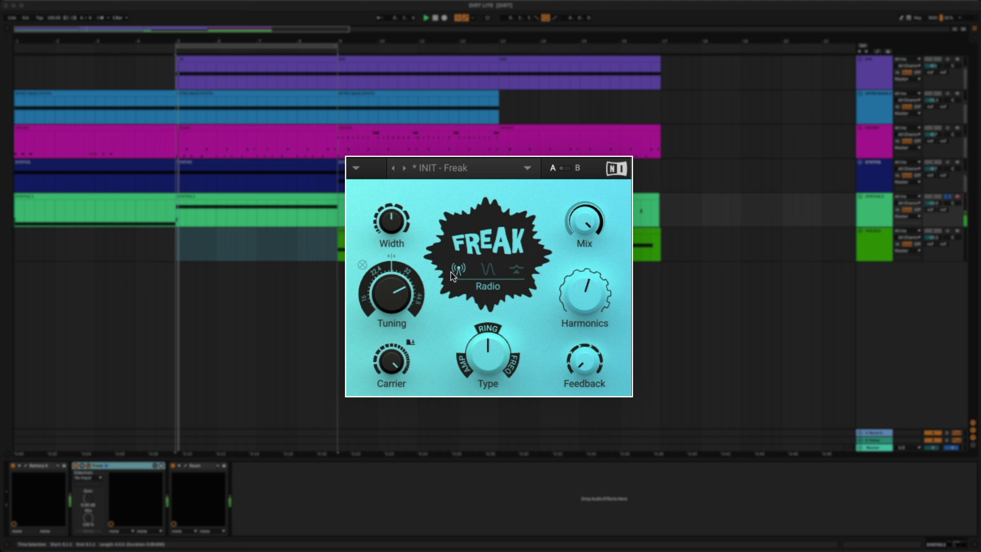
{"action": "mouse_move", "coordinate": [474, 348]}
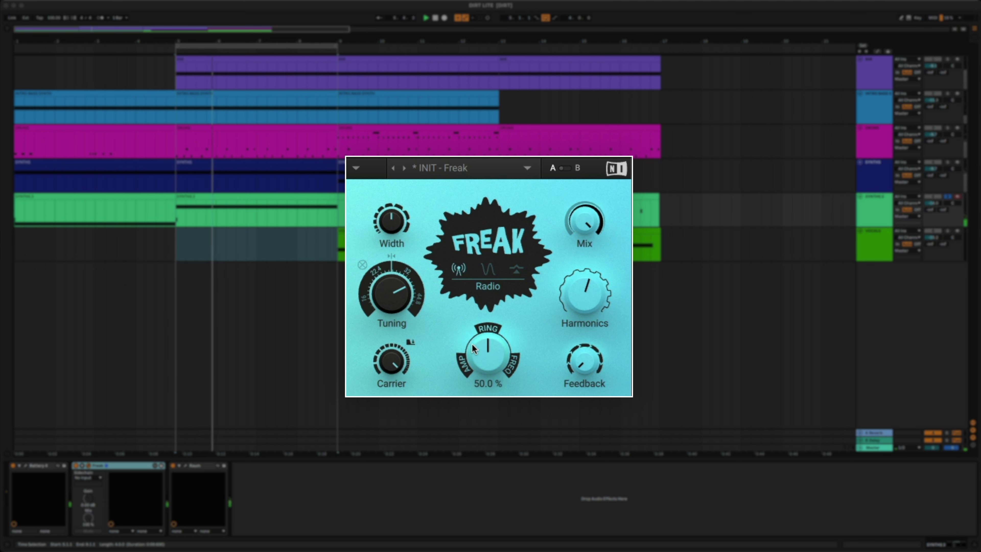
{"action": "left_click_drag", "start_coordinate": [391, 294], "coordinate": [402, 241]}
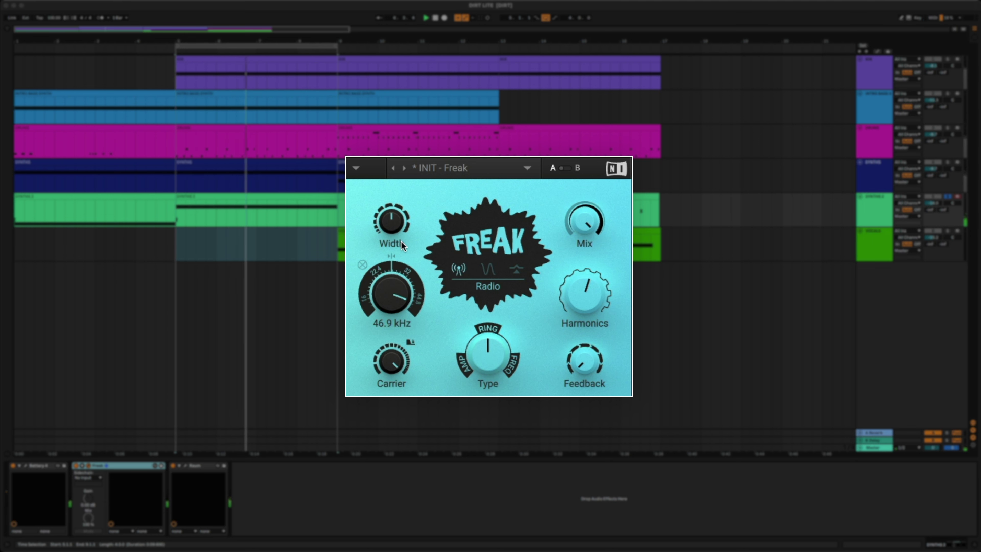
{"action": "left_click_drag", "start_coordinate": [587, 366], "coordinate": [590, 336]}
Set Freak's Type to FREQ at 100% and raise Feedback slightly past its midpoint while the loop plays.
{"action": "left_click", "coordinate": [515, 365]}
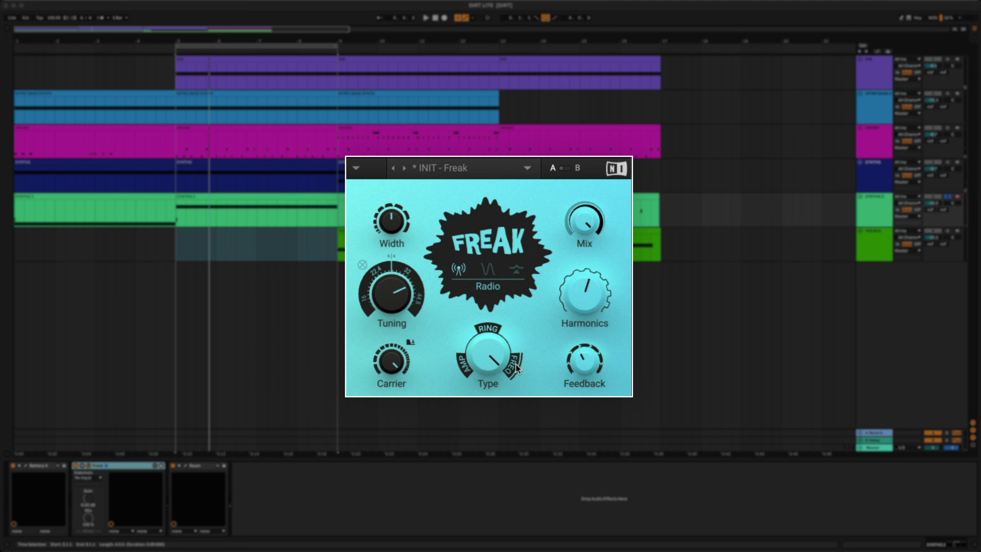
{"action": "key", "text": "space"}
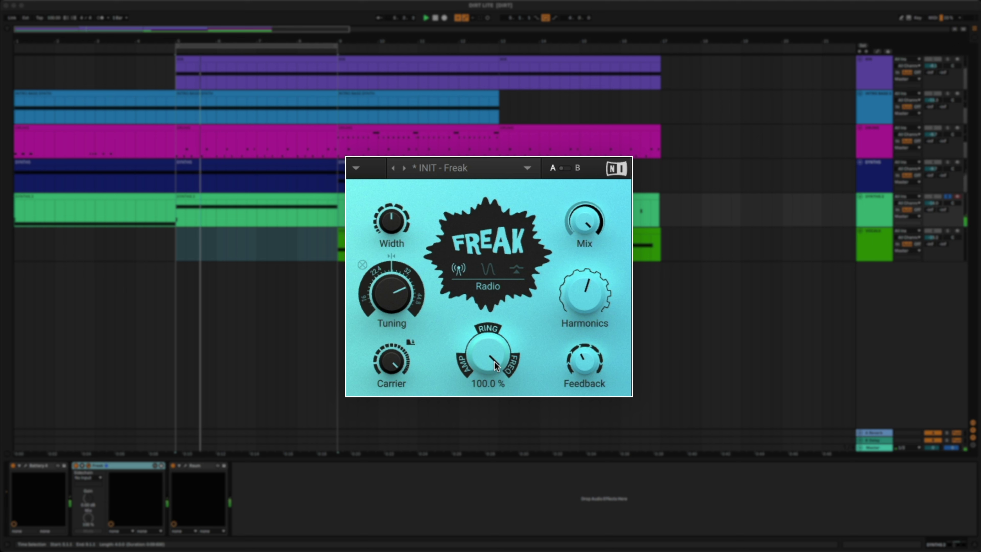
{"action": "left_click_drag", "start_coordinate": [566, 357], "coordinate": [583, 309]}
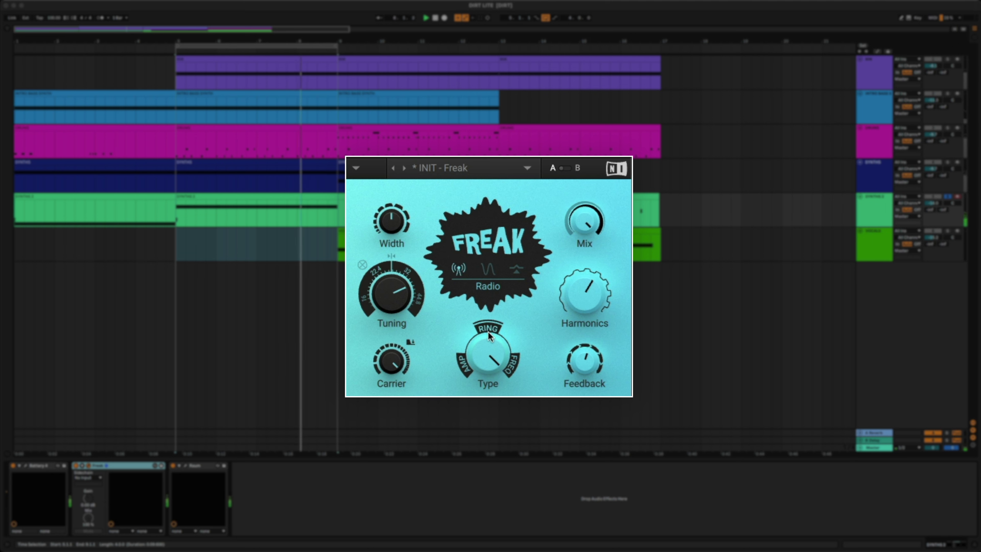
{"action": "key", "text": "space"}
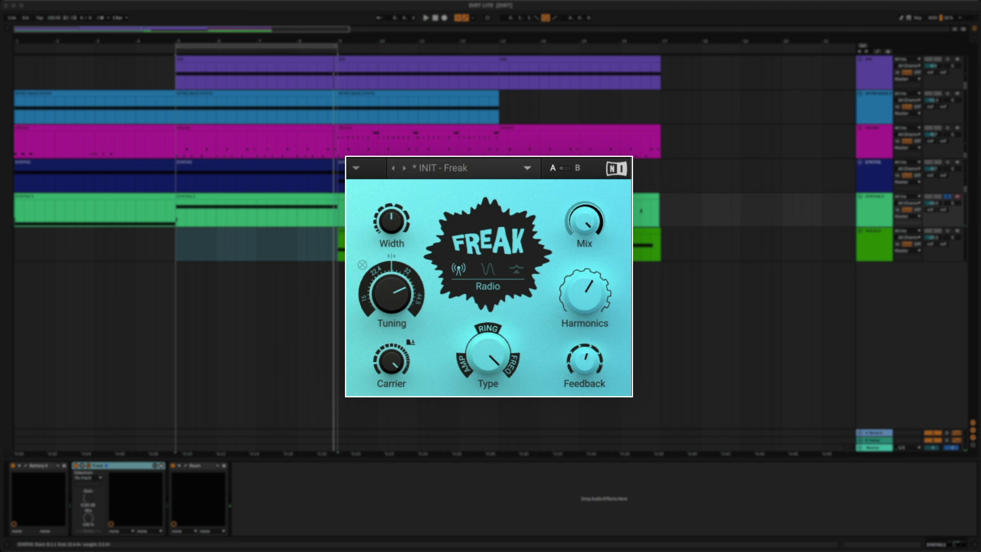
Audition Freak's presets during playback, from Lightfeet through Ringmod and Around My Head to Busy Trem.
{"action": "left_click", "coordinate": [406, 171]}
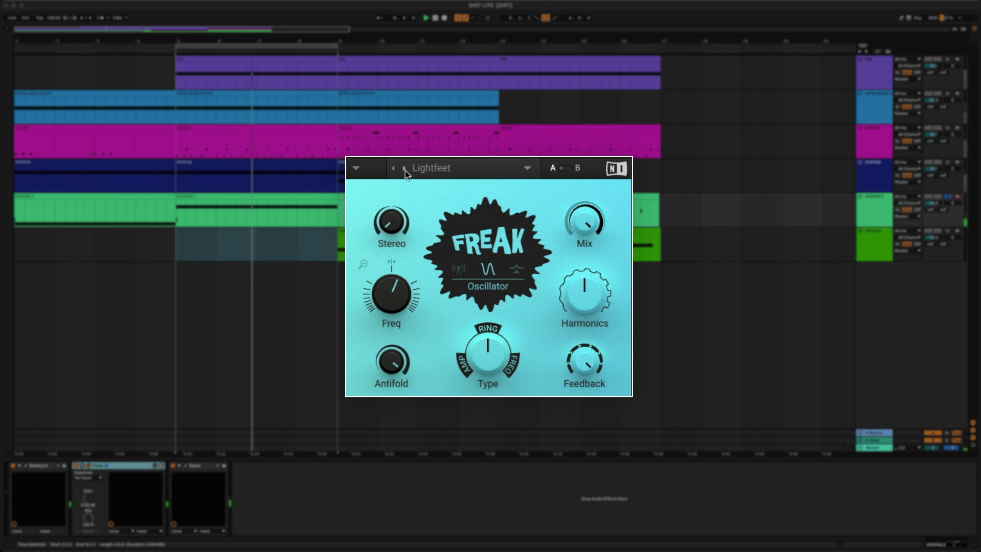
{"action": "left_click", "coordinate": [405, 170]}
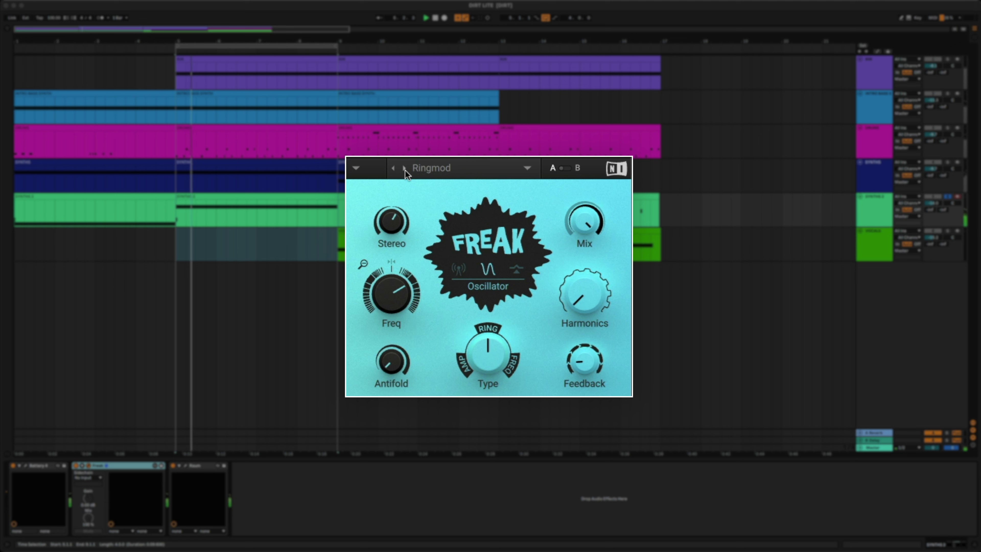
{"action": "left_click", "coordinate": [406, 171]}
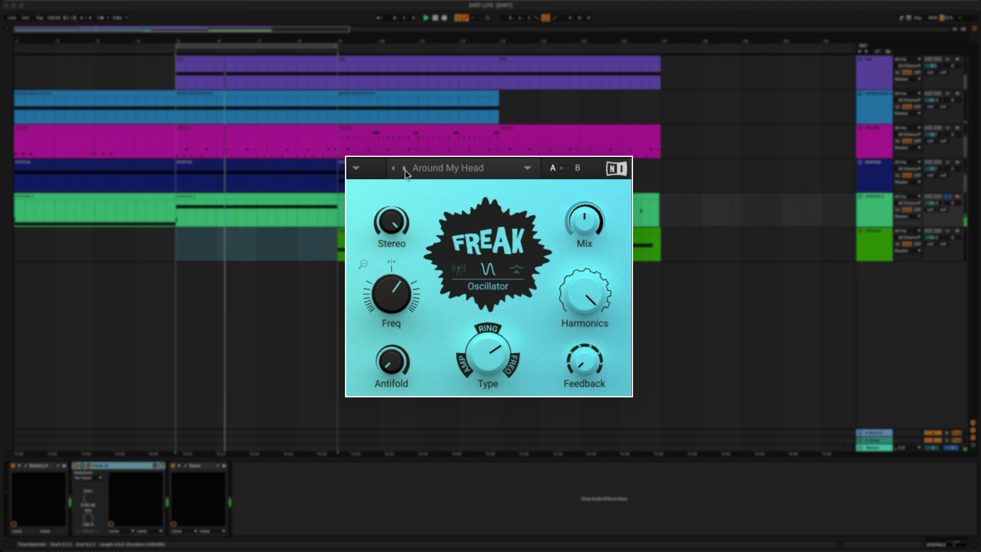
{"action": "left_click", "coordinate": [405, 170]}
{"action": "left_click", "coordinate": [405, 171]}
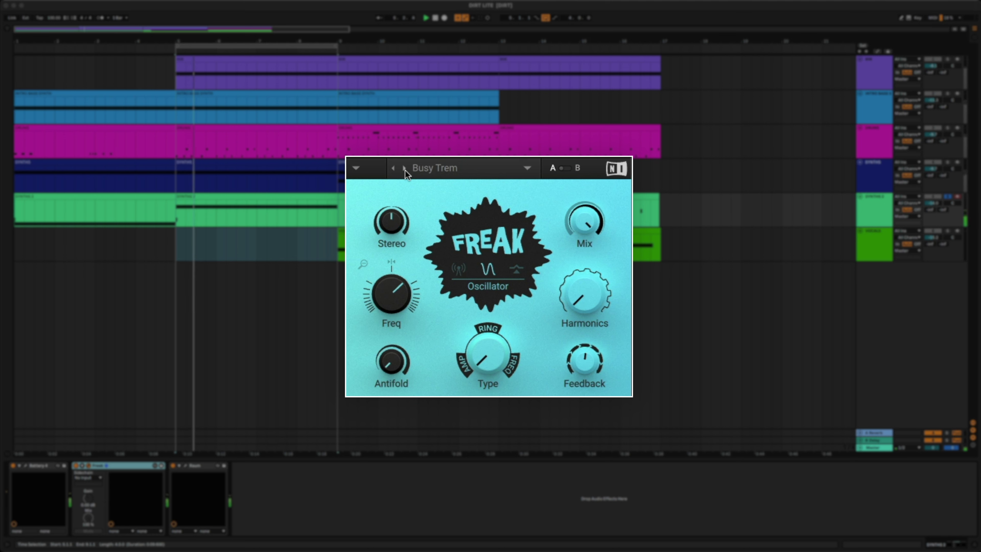
Step through Freak's Ring Widener preset to Edgy Bass during playback and lower its Tuning.
{"action": "left_click", "coordinate": [406, 171]}
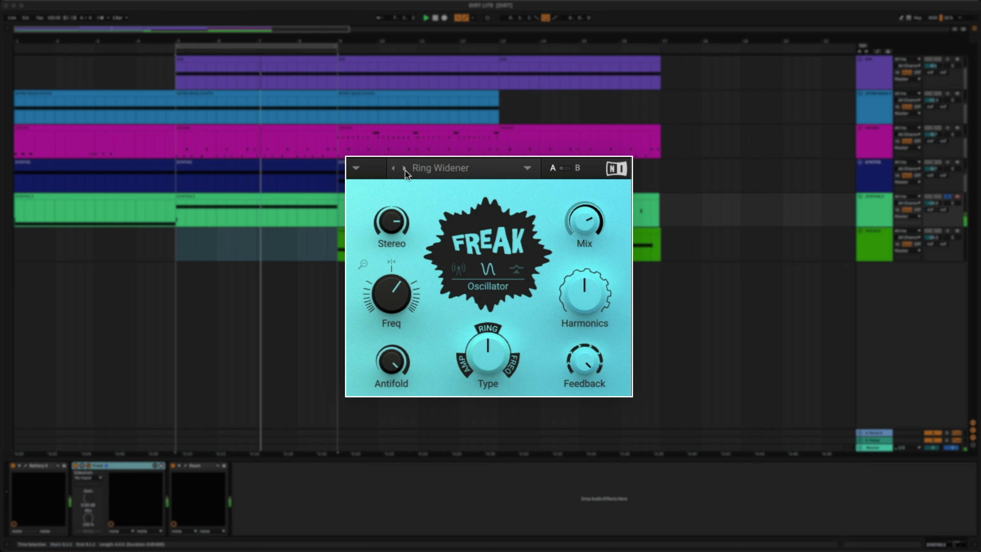
{"action": "left_click", "coordinate": [405, 170]}
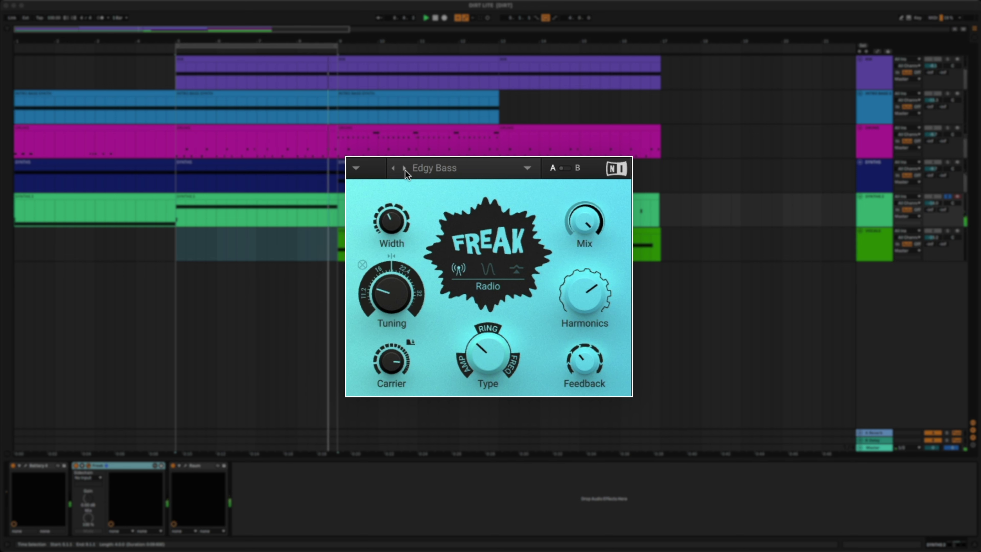
{"action": "left_click_drag", "start_coordinate": [391, 293], "coordinate": [391, 303]}
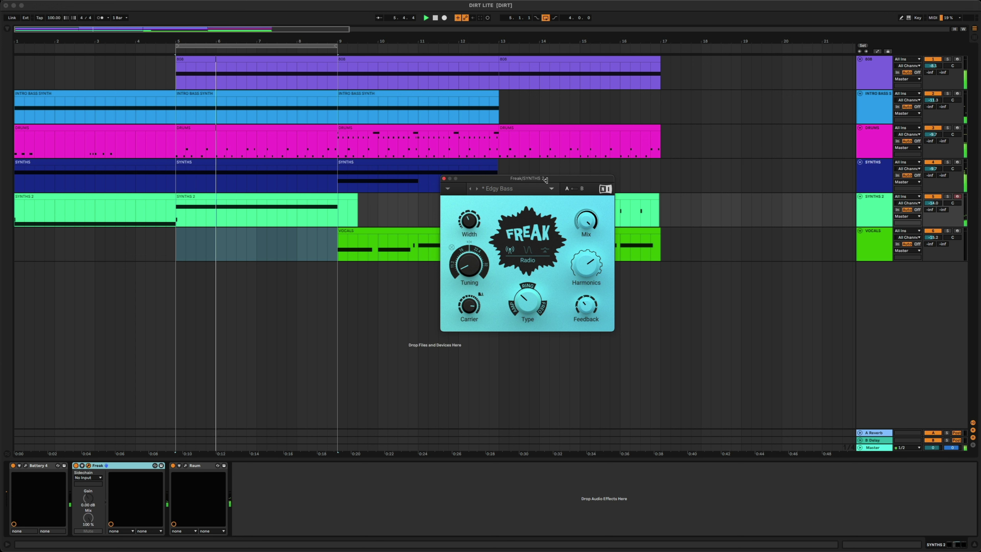
Turn off the arrangement loop and raise the SYNTHS 2 track's volume slightly.
{"action": "left_click", "coordinate": [545, 18]}
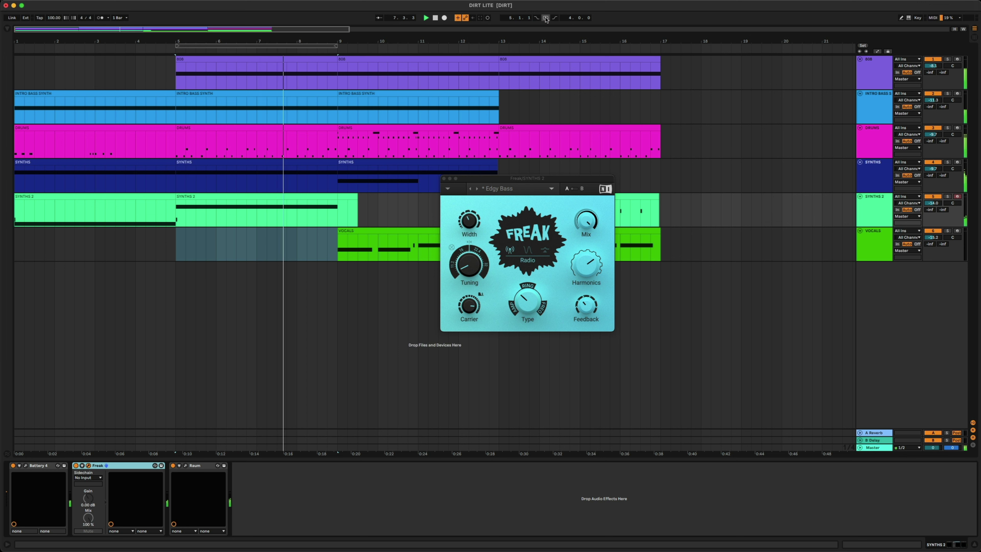
{"action": "left_click_drag", "start_coordinate": [933, 203], "coordinate": [934, 201]}
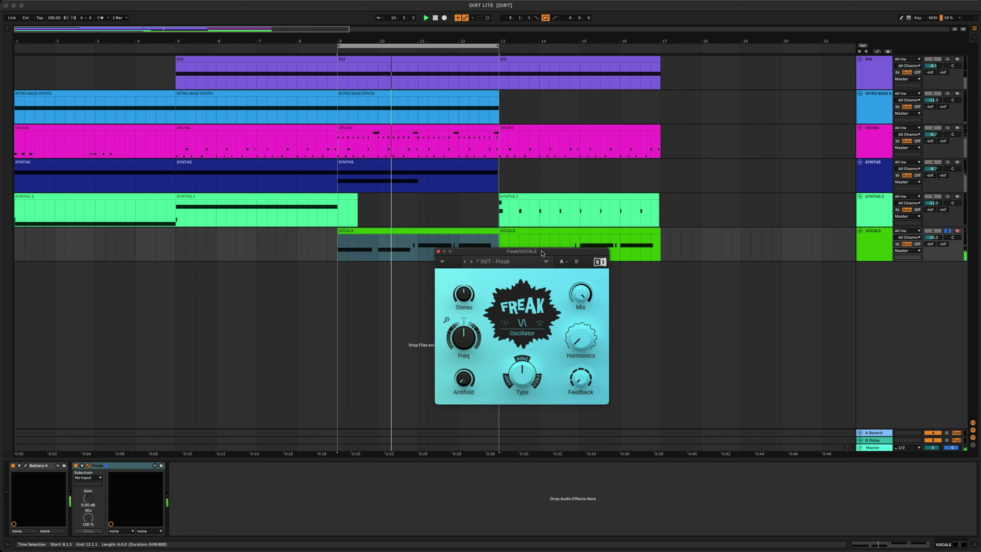
Load the Vocal preset Freaks In The Dark in Freak on the VOCALS track and start playback.
{"action": "left_click", "coordinate": [545, 262]}
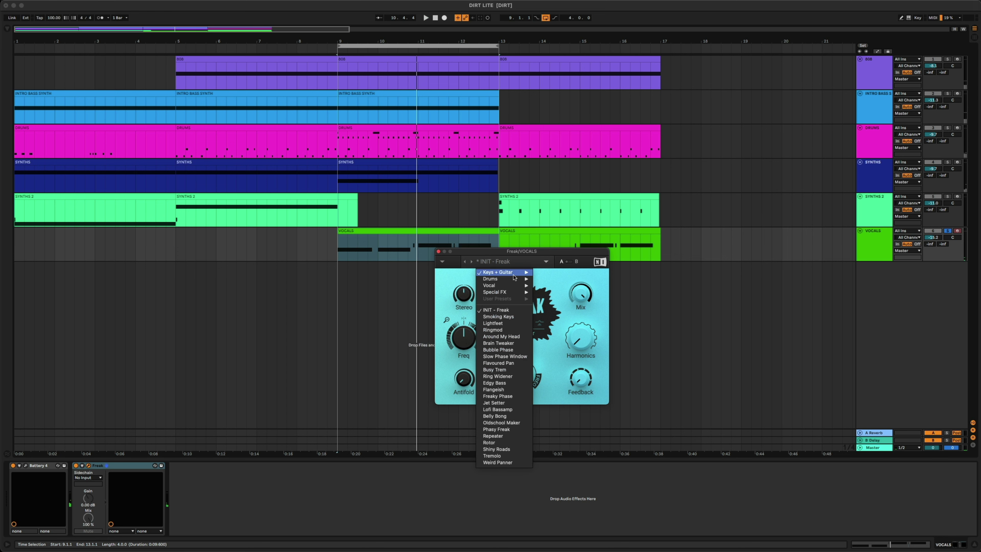
{"action": "mouse_move", "coordinate": [499, 281]}
{"action": "left_click", "coordinate": [564, 282]}
{"action": "key", "text": "space"}
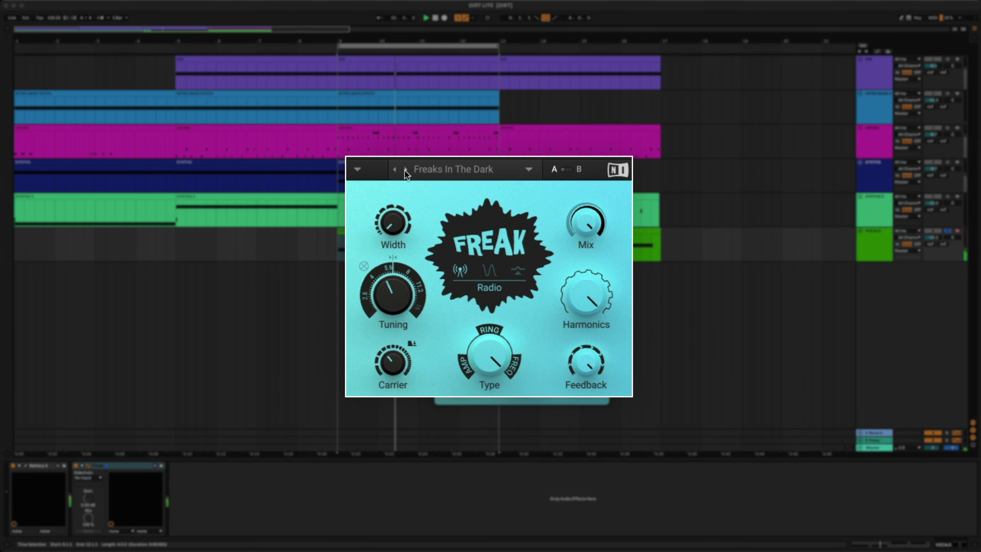
Audition Freak's vocal presets Radio Announcer, Robot, Imperial Transmission, Asthma, Evil Voice and Aliens, and stop playback.
{"action": "left_click", "coordinate": [404, 170]}
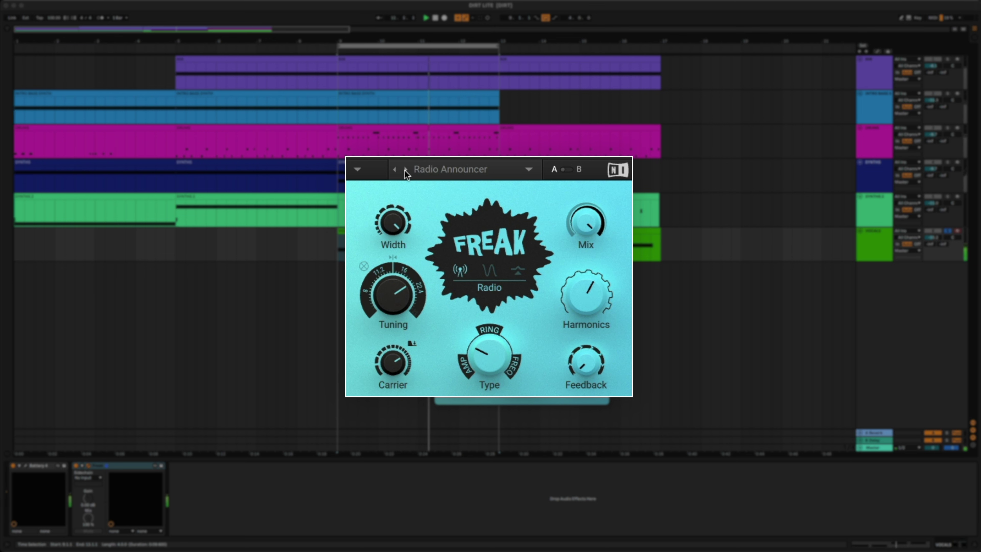
{"action": "left_click", "coordinate": [405, 170]}
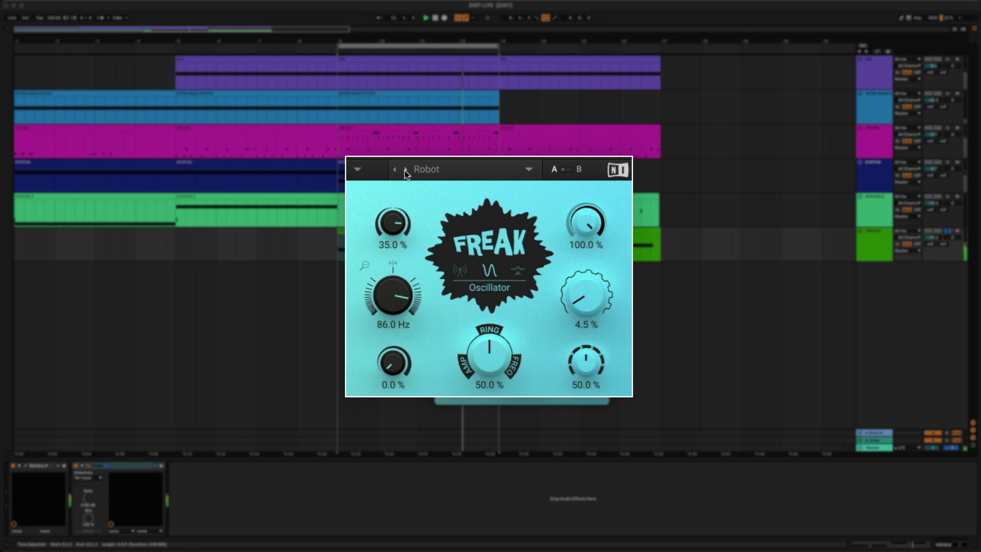
{"action": "left_click", "coordinate": [404, 170]}
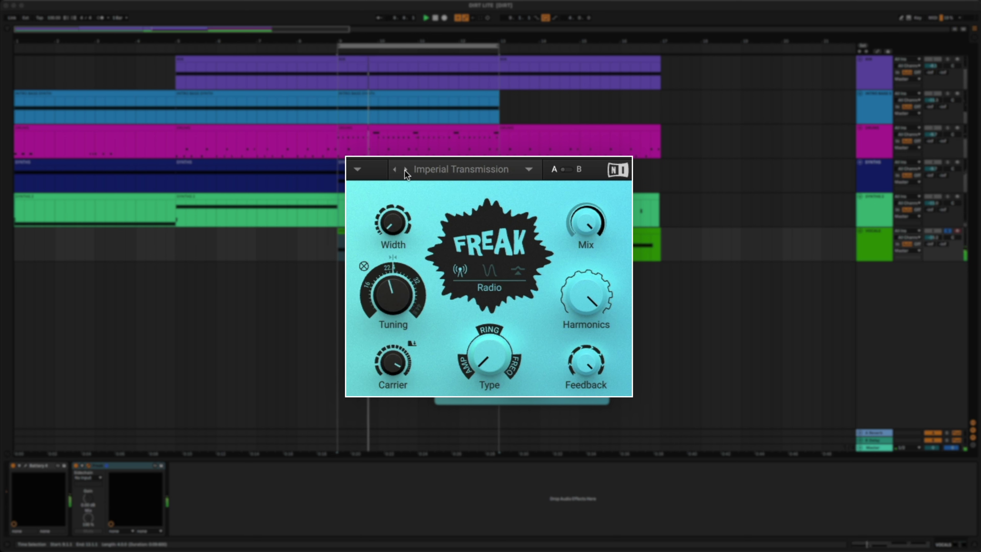
{"action": "left_click", "coordinate": [404, 170]}
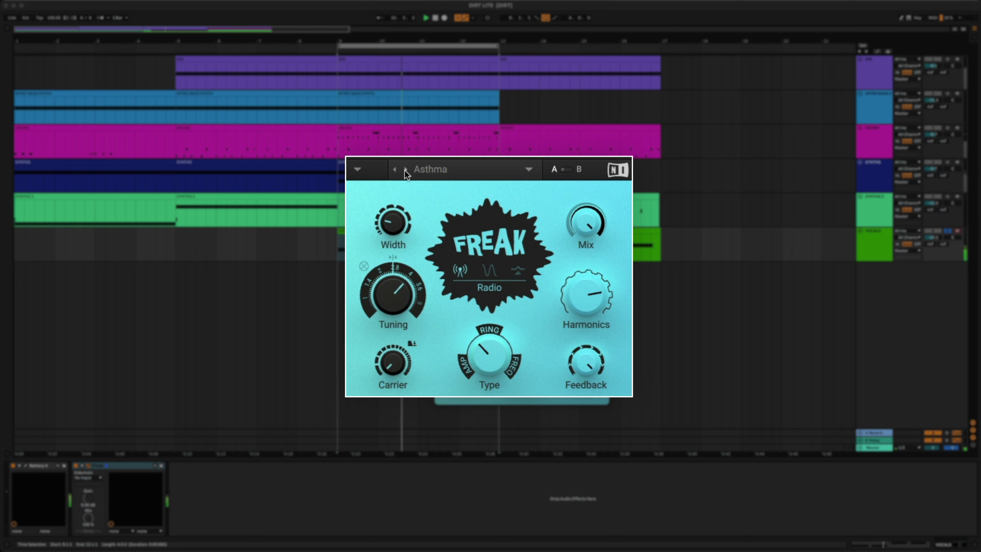
{"action": "left_click", "coordinate": [405, 170]}
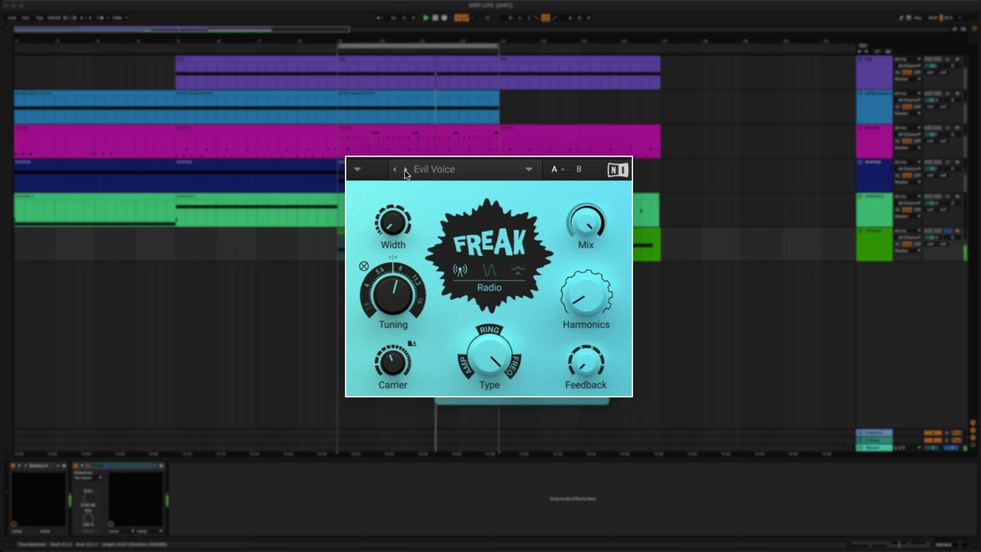
{"action": "left_click", "coordinate": [404, 170]}
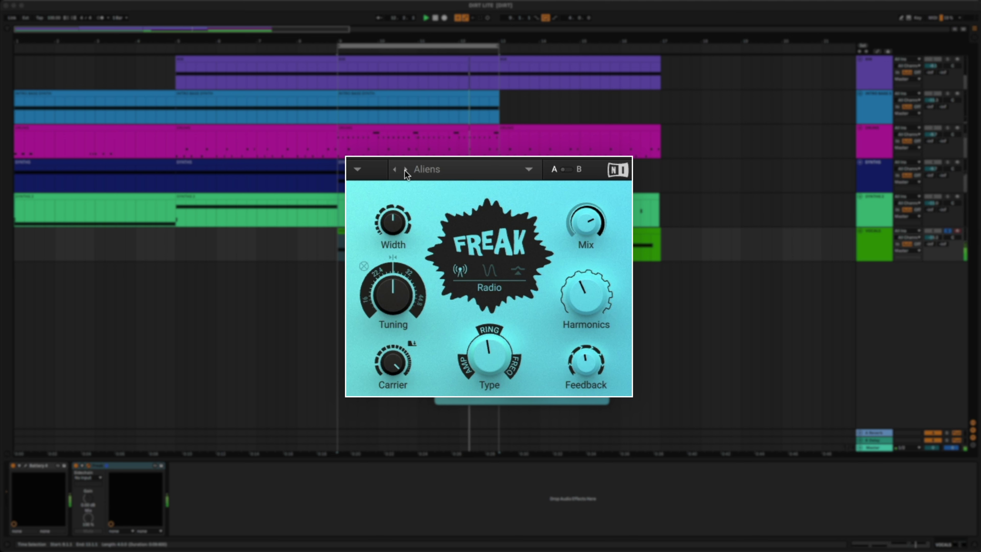
{"action": "key", "text": "space"}
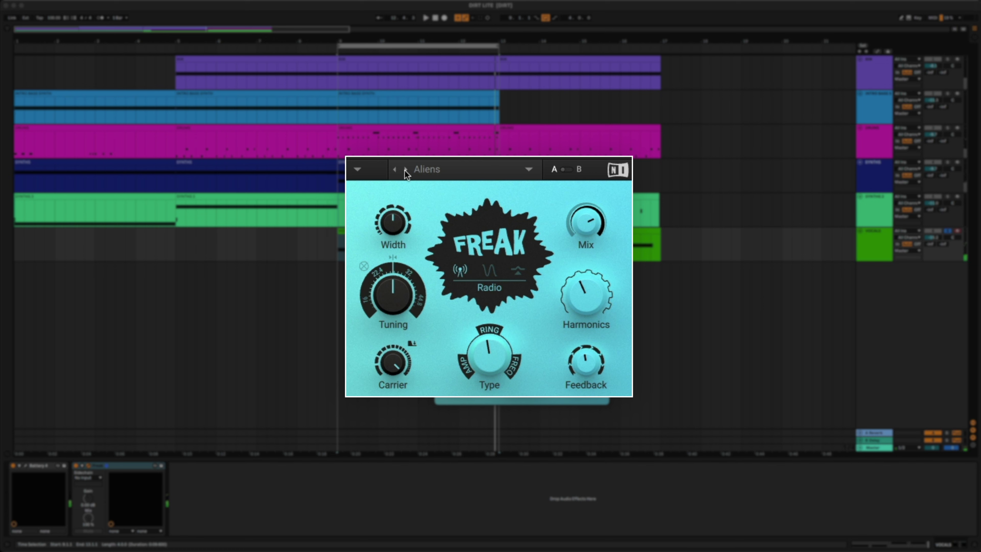
Load the Oldschool Maker preset from Freak's Keys + Guitar category and start playback.
{"action": "left_click", "coordinate": [418, 170]}
{"action": "mouse_move", "coordinate": [441, 186]}
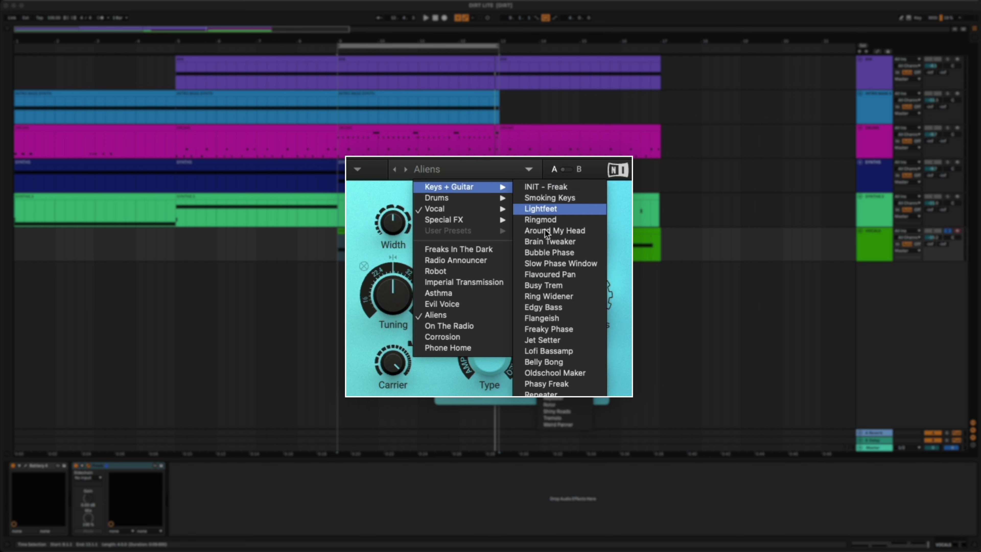
{"action": "left_click", "coordinate": [590, 373]}
{"action": "key", "text": "space"}
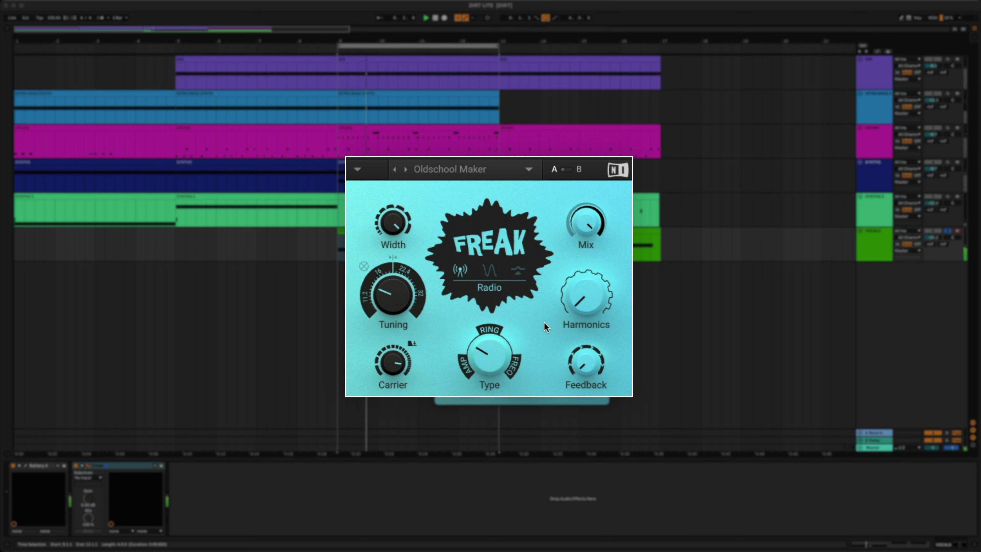
Lower Freak's Tuning to its minimum and turn the Type fully to FREQ during playback.
{"action": "left_click_drag", "start_coordinate": [384, 286], "coordinate": [387, 322]}
{"action": "mouse_move", "coordinate": [488, 373]}
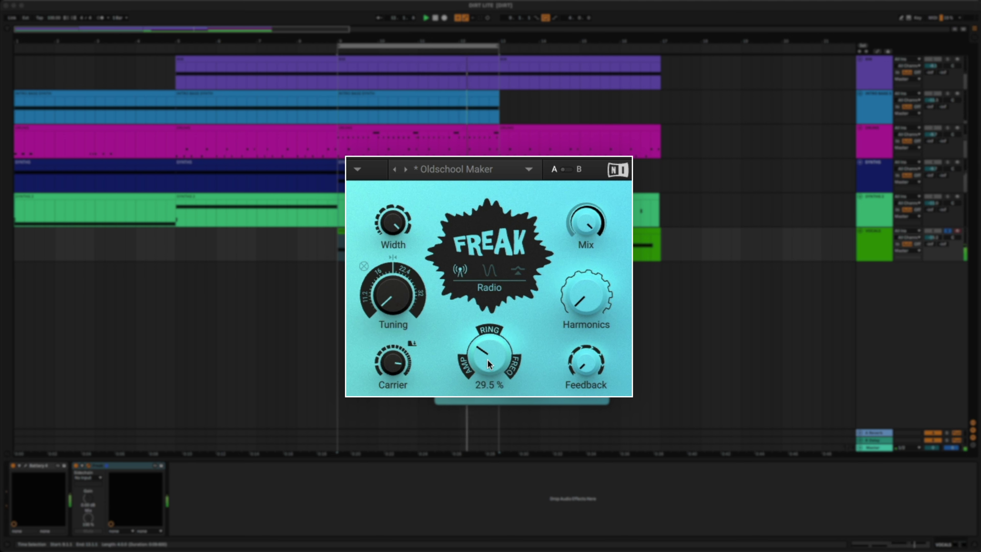
{"action": "left_click_drag", "start_coordinate": [487, 296], "coordinate": [495, 184]}
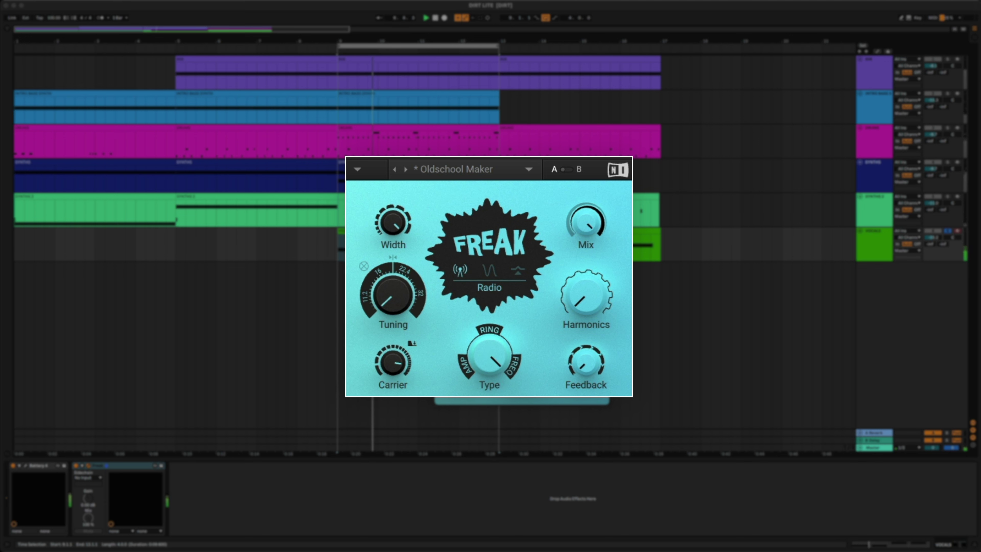